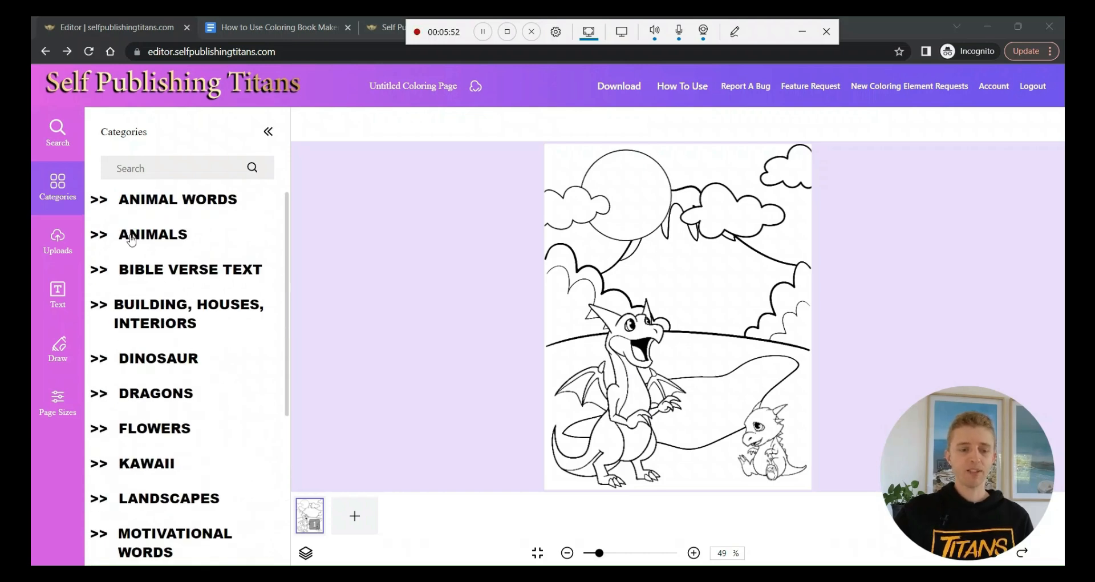
# Place a puppy drawing from the Dogs group of the Animals category on the page and reposition it
pyautogui.click(131, 239)
pyautogui.scroll(-1, 182, 371)
pyautogui.scroll(-6, 181, 381)
pyautogui.scroll(-8, 180, 381)
pyautogui.scroll(-8, 180, 381)
pyautogui.scroll(-4, 181, 380)
pyautogui.scroll(2, 178, 379)
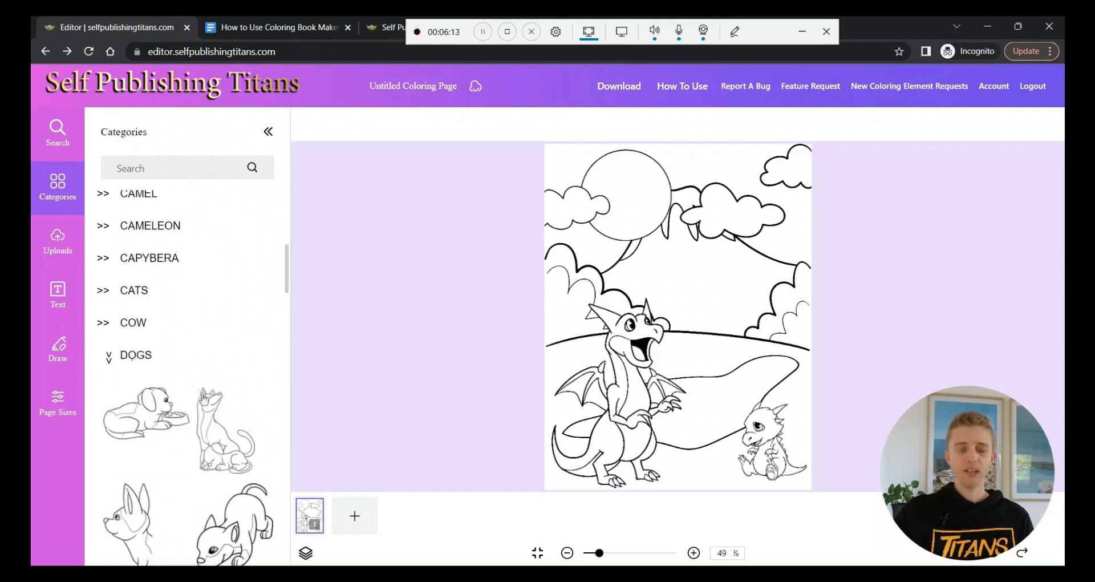
pyautogui.scroll(-3, 204, 397)
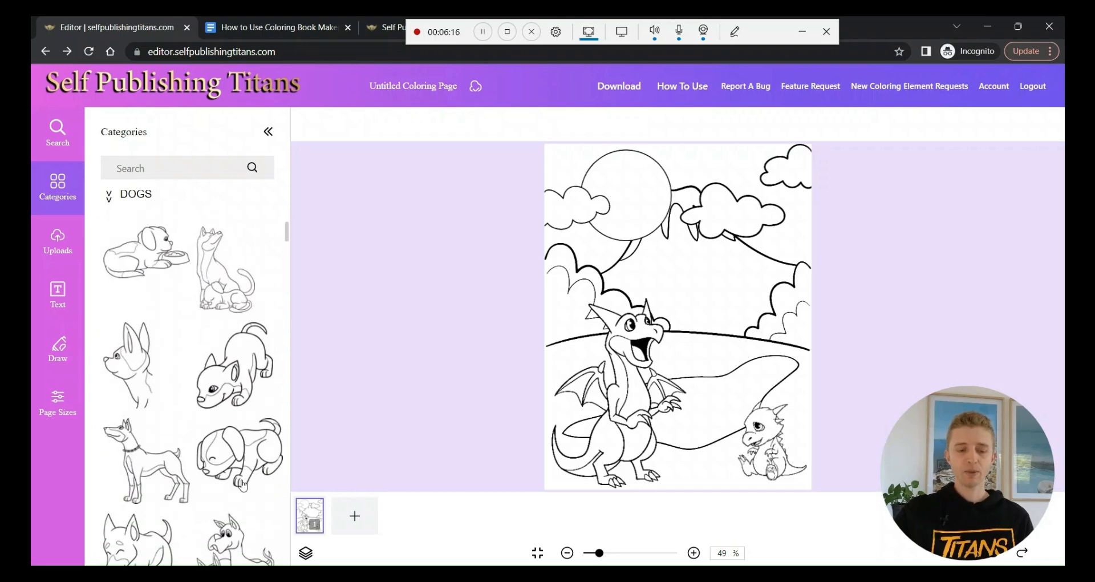
pyautogui.scroll(-2, 242, 484)
pyautogui.click(239, 352)
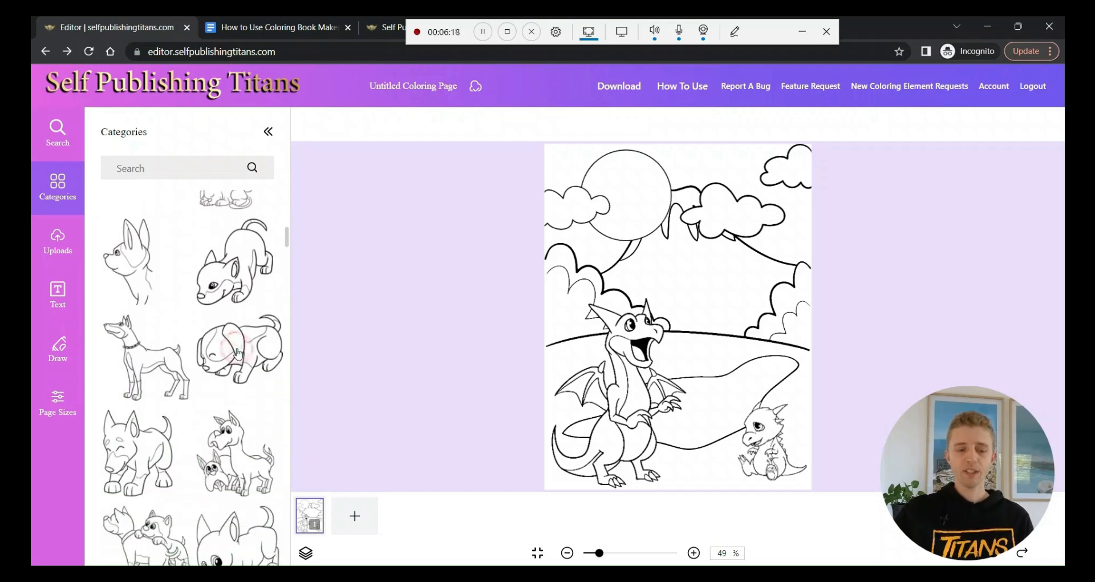
pyautogui.moveTo(620, 232); pyautogui.dragTo(627, 294)
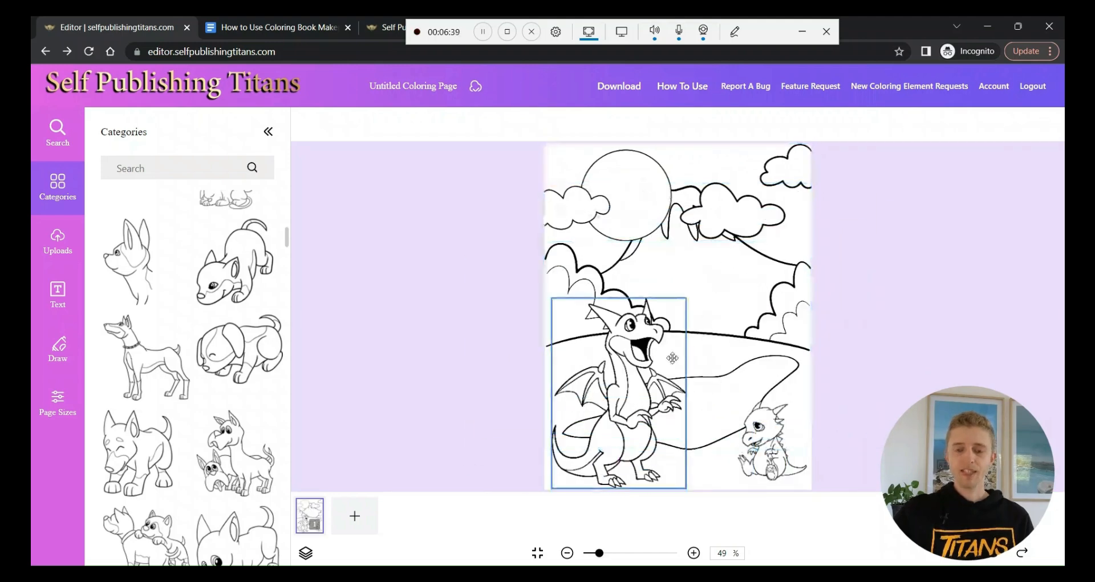
# Select the volcano landscape, the cloudy sky and the baby dragon in turn to examine the page's separate elements
pyautogui.click(644, 204)
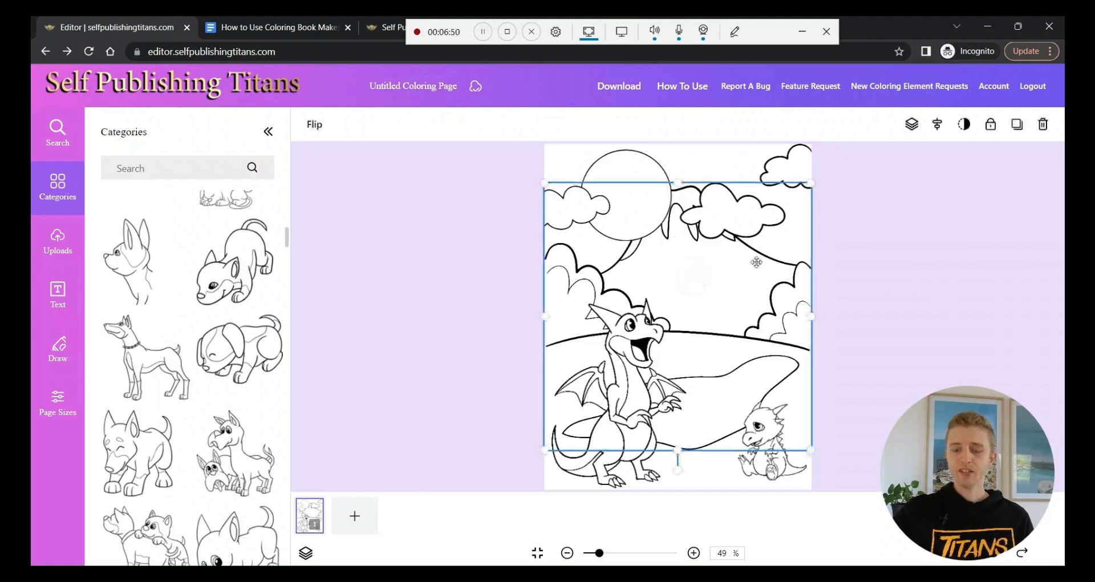
pyautogui.click(679, 156)
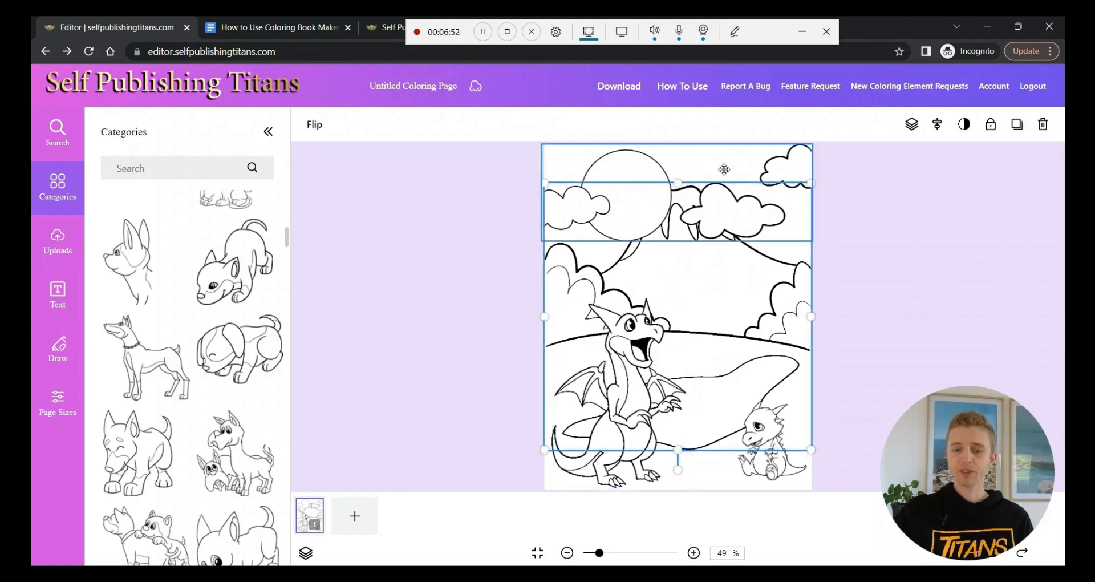
pyautogui.click(758, 439)
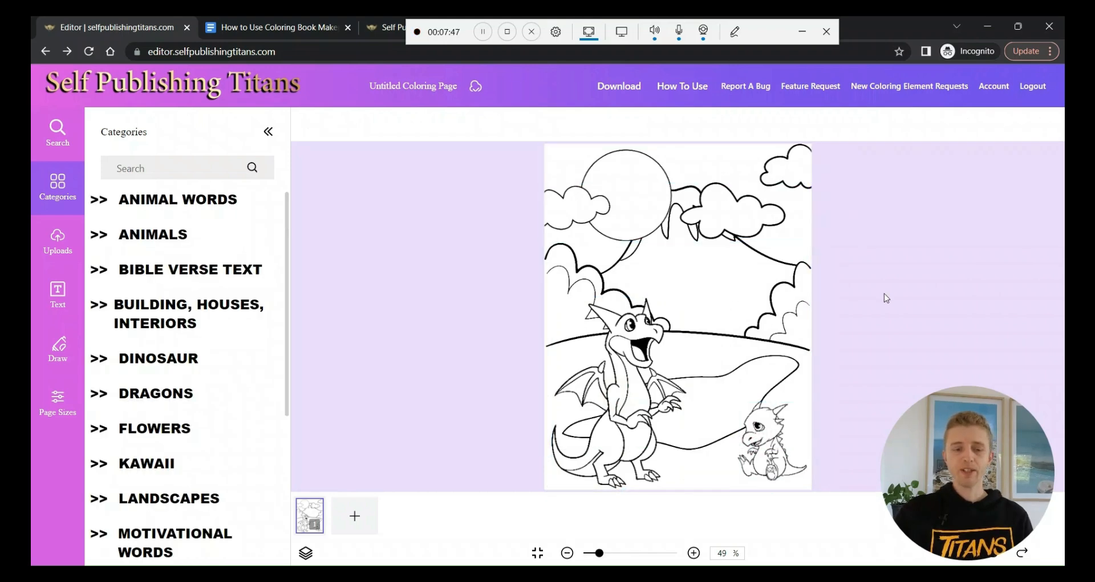
# Look through the remaining element categories and the image upload options
pyautogui.scroll(-5, 208, 444)
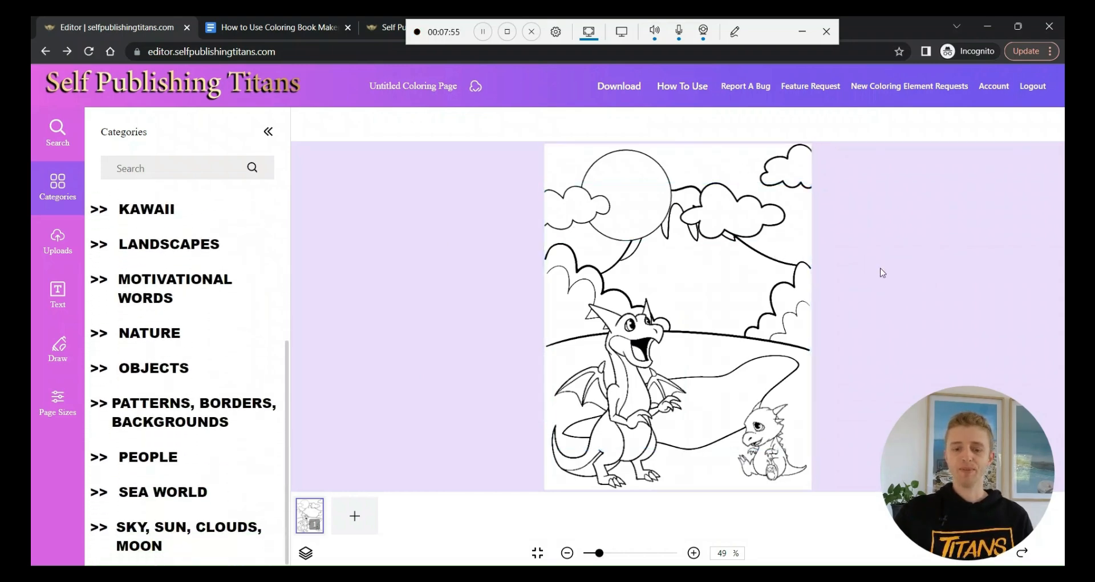
pyautogui.click(56, 247)
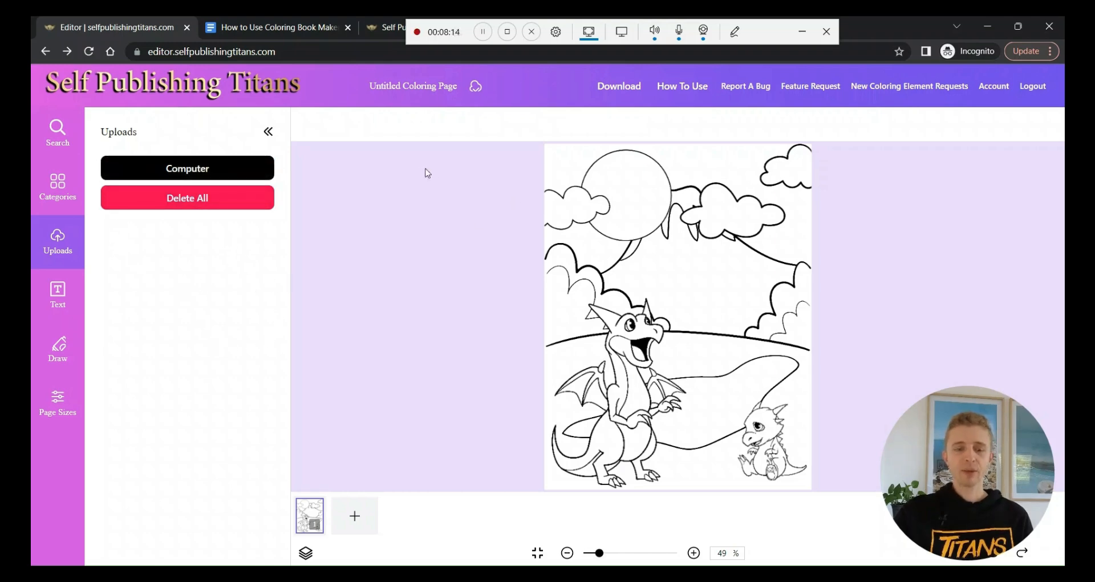
# Add a text line reading "Text Goes here" across the top of the page and look through the available fonts
pyautogui.click(64, 295)
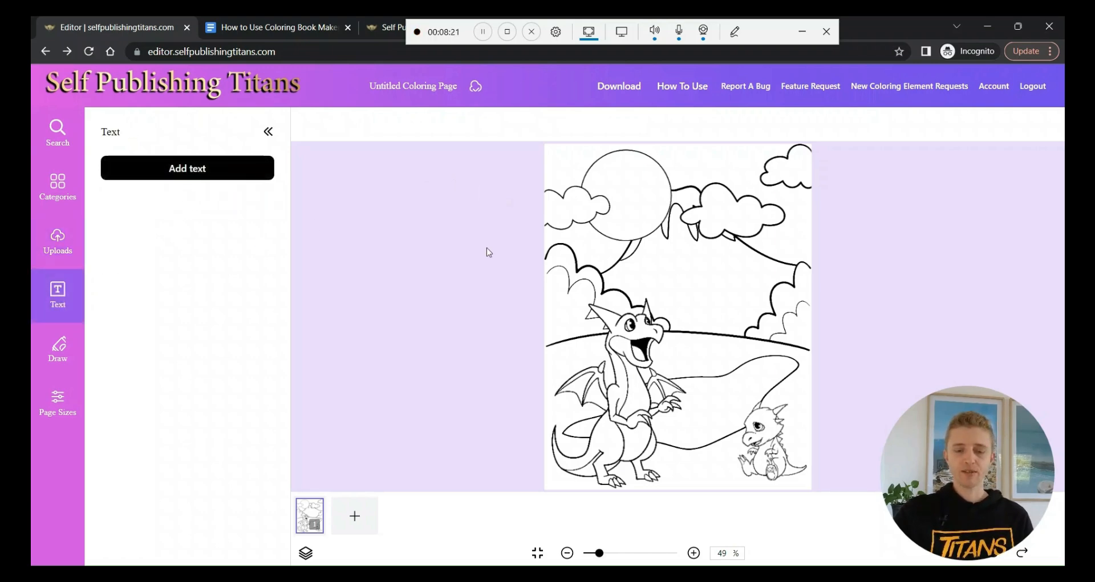
pyautogui.click(192, 171)
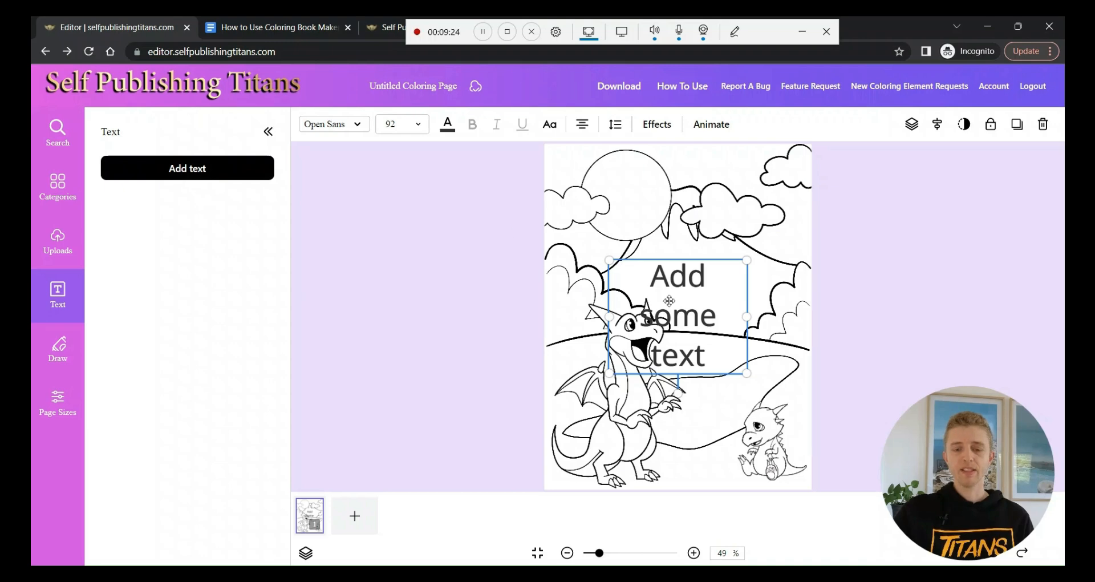
pyautogui.moveTo(685, 299); pyautogui.dragTo(709, 269)
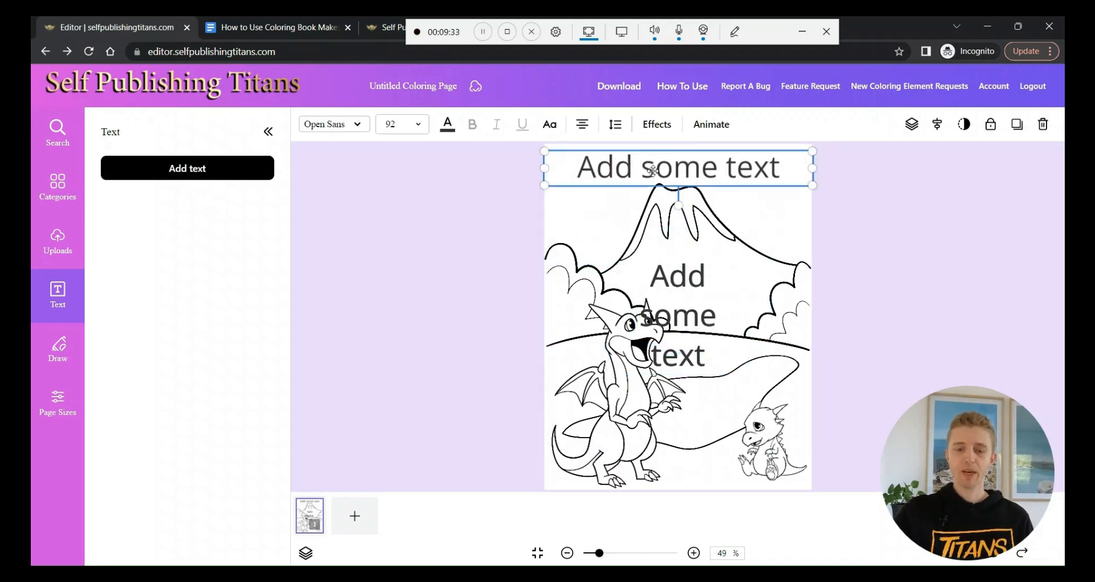
pyautogui.doubleClick(653, 170)
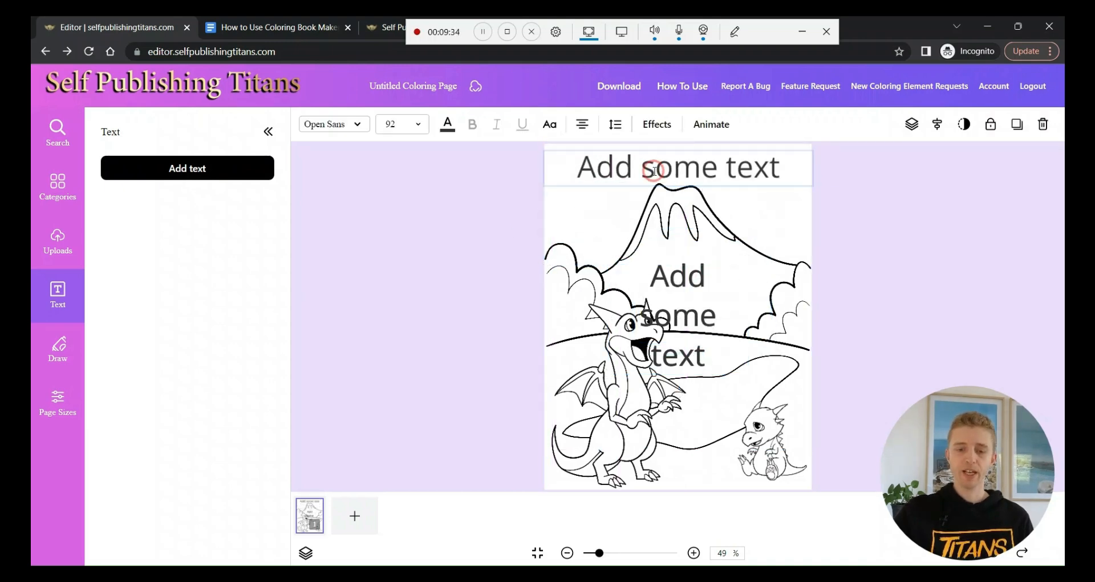
pyautogui.click(358, 131)
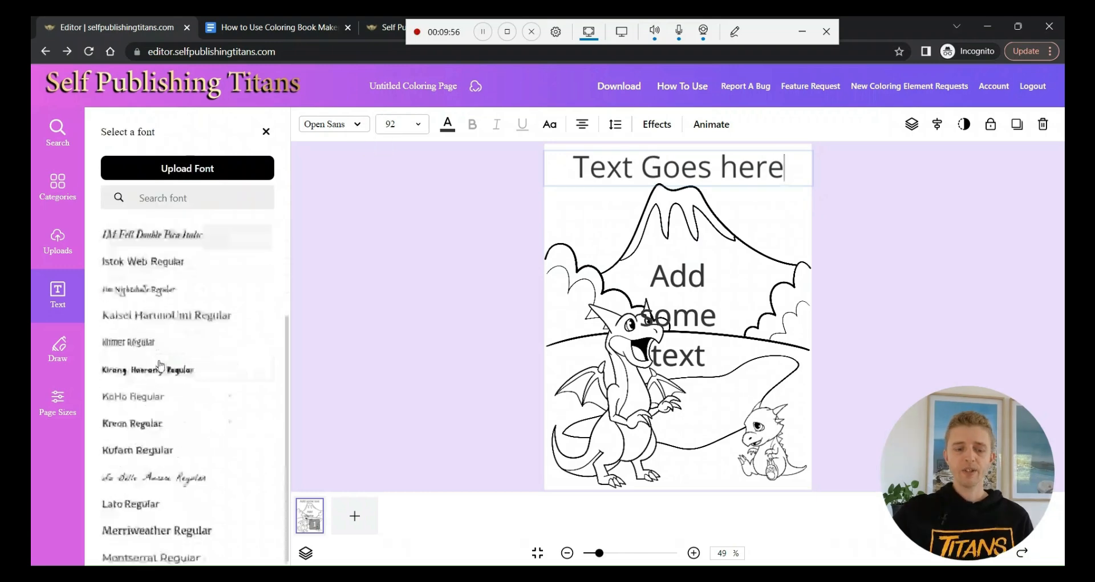
pyautogui.scroll(3, 161, 365)
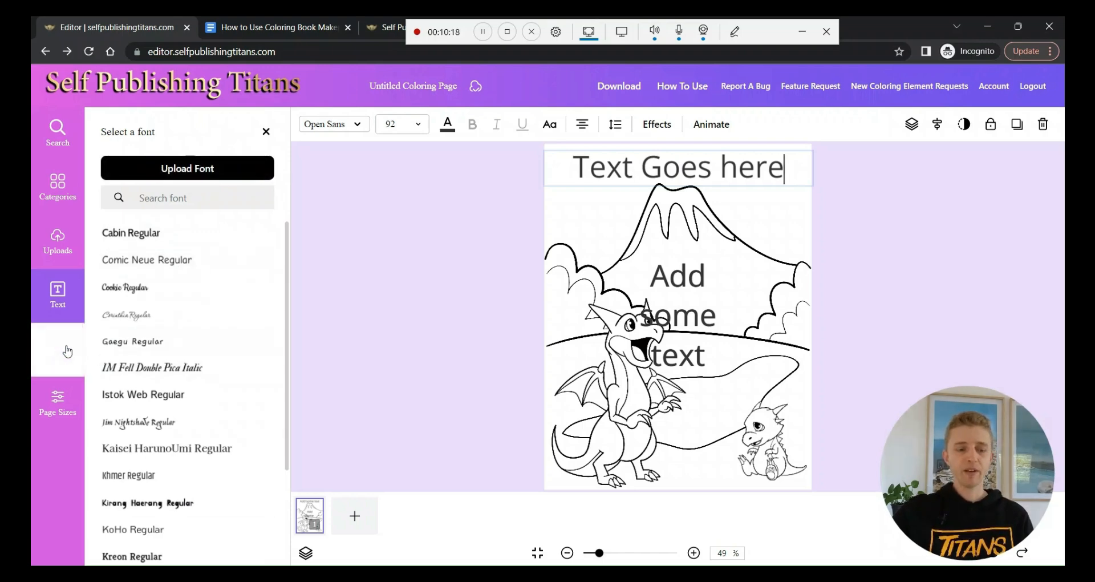
# Draw a black oval right of the volcano at stroke size 20 and a much thinner oval left of it
pyautogui.click(66, 347)
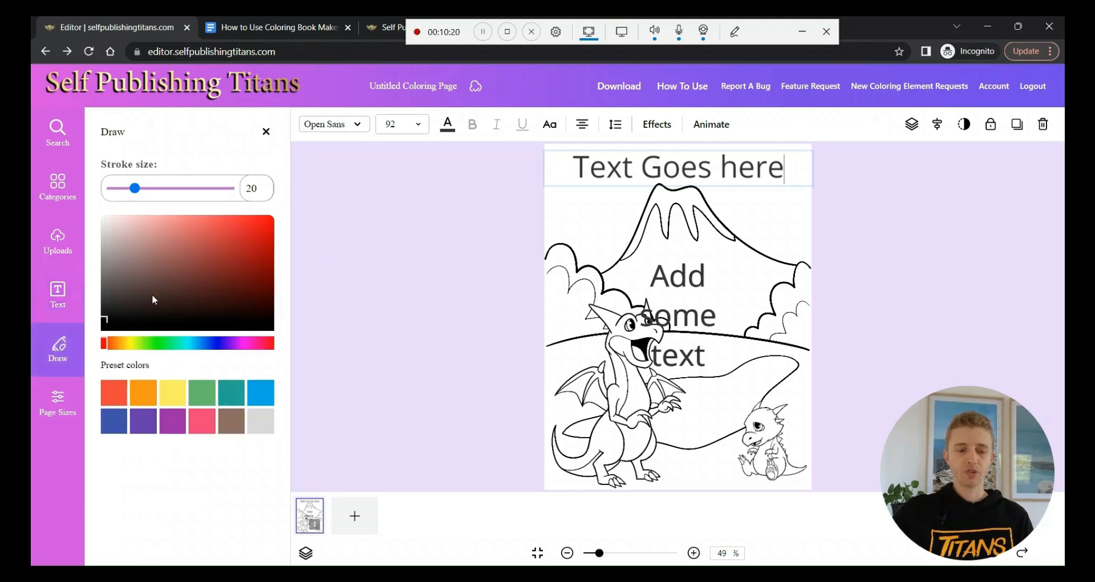
pyautogui.moveTo(753, 246)
pyautogui.mouseDown()
pyautogui.moveTo(778, 200)
pyautogui.moveTo(758, 249)
pyautogui.mouseUp()
pyautogui.moveTo(134, 188); pyautogui.dragTo(127, 189)
pyautogui.moveTo(128, 189); pyautogui.dragTo(103, 189)
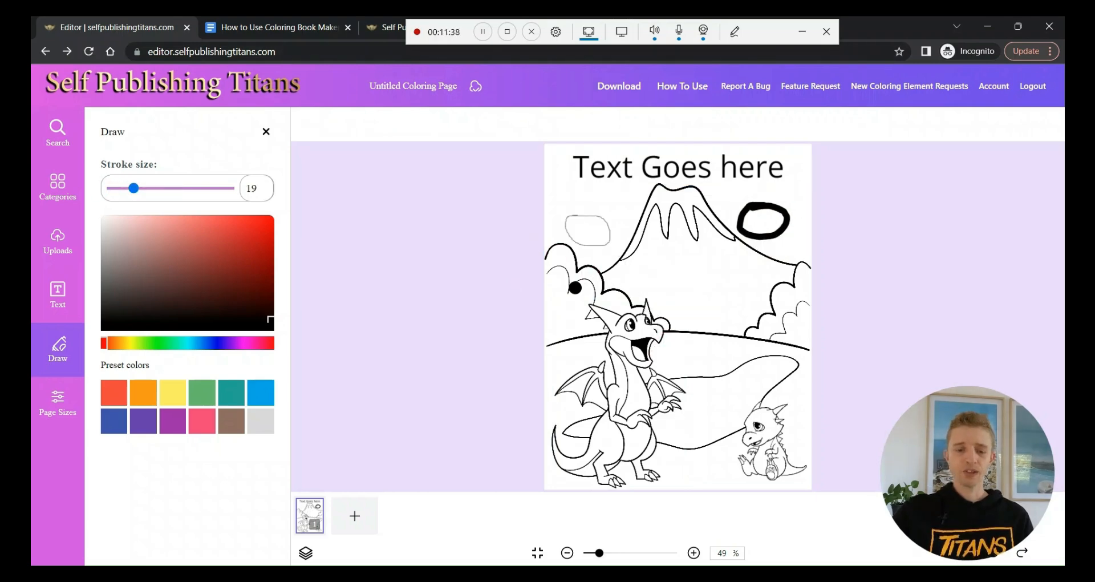
# Review the recommended and additional page sizes available for the coloring page
pyautogui.click(57, 402)
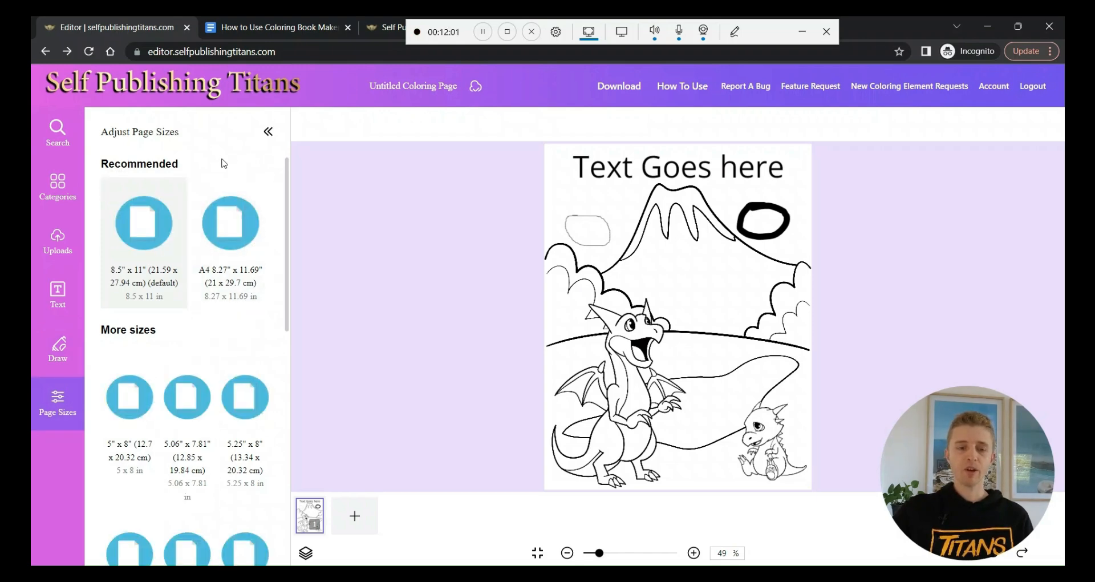
pyautogui.scroll(-9, 192, 319)
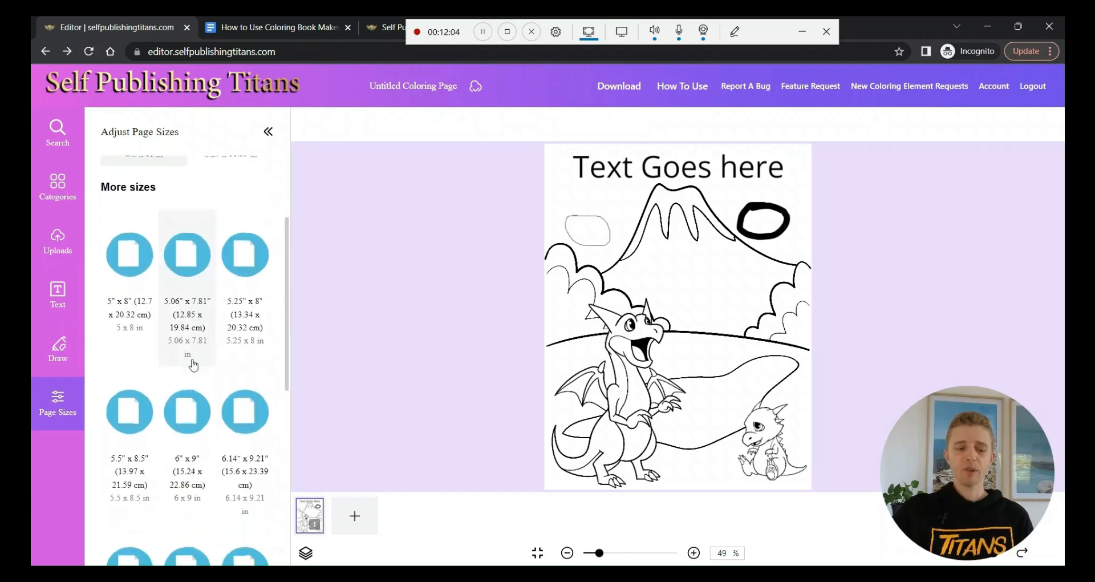
pyautogui.scroll(-4, 193, 365)
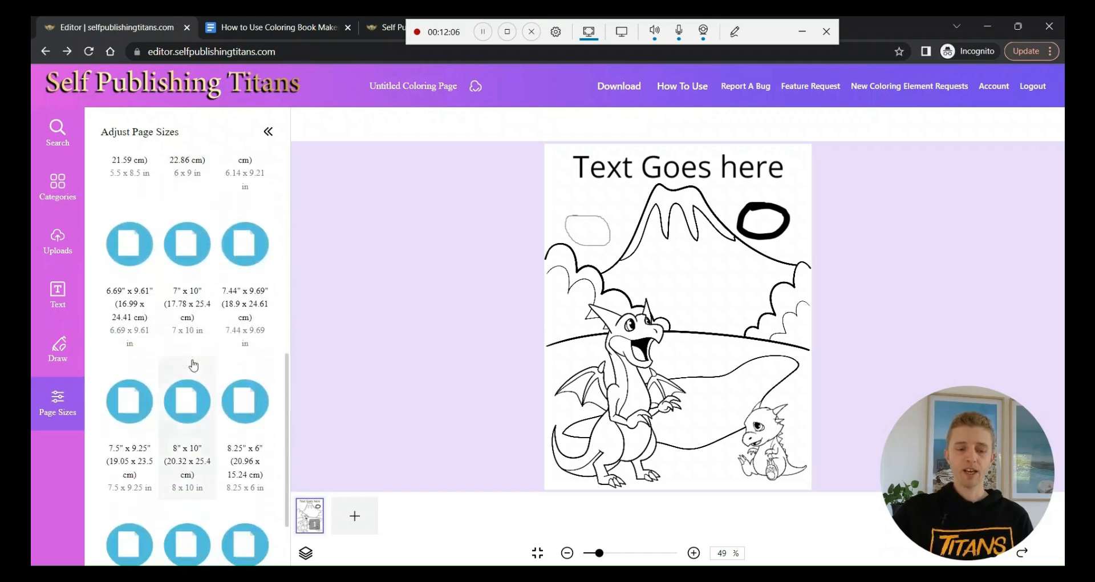
pyautogui.scroll(12, 193, 364)
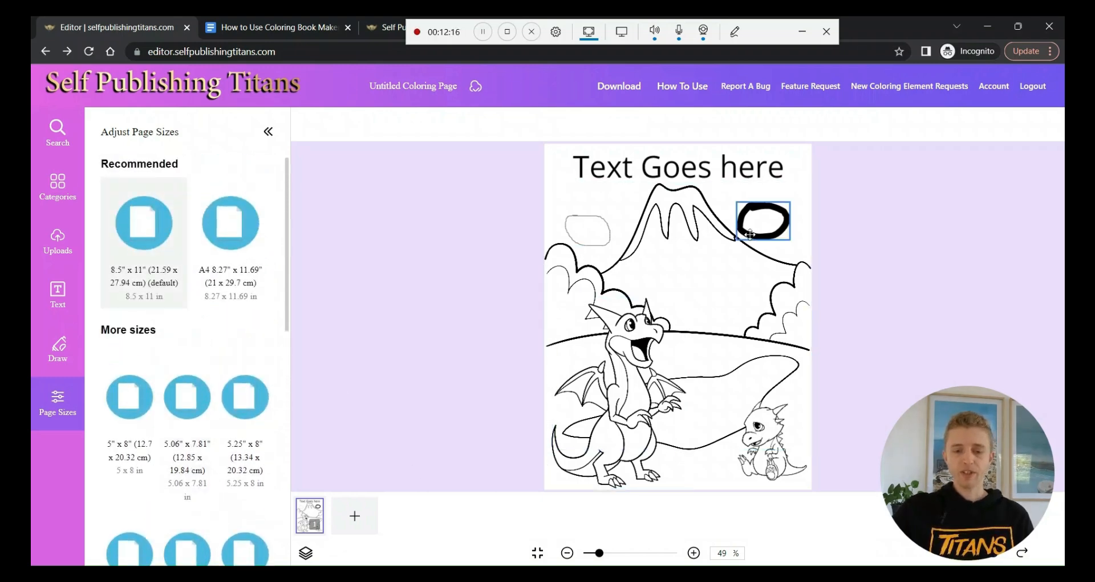
# Add four blank pages after the first page and open the download options
pyautogui.click(354, 518)
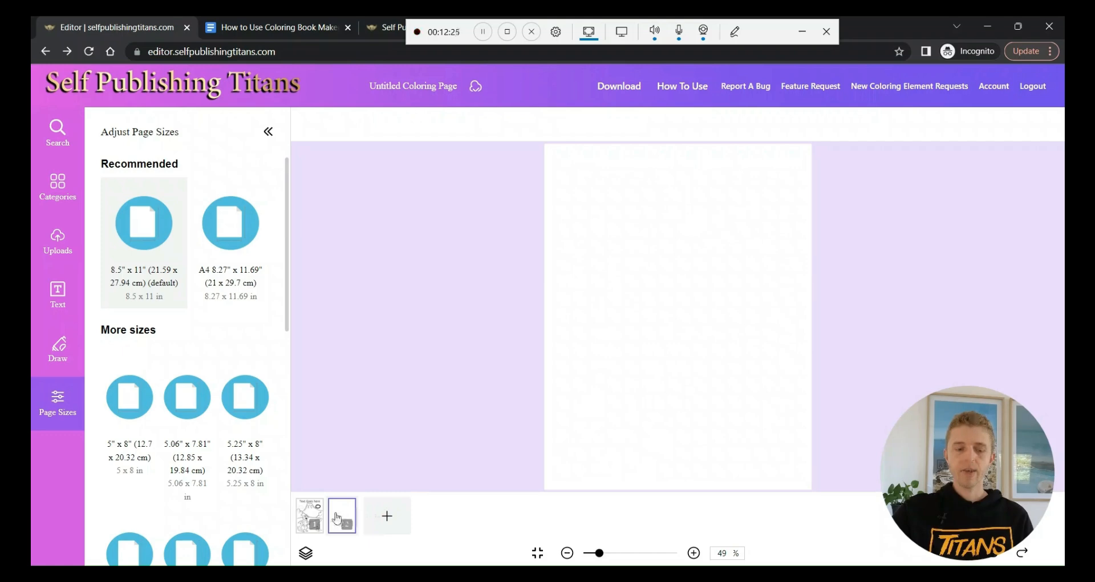
pyautogui.click(394, 518)
pyautogui.click(421, 518)
pyautogui.click(450, 518)
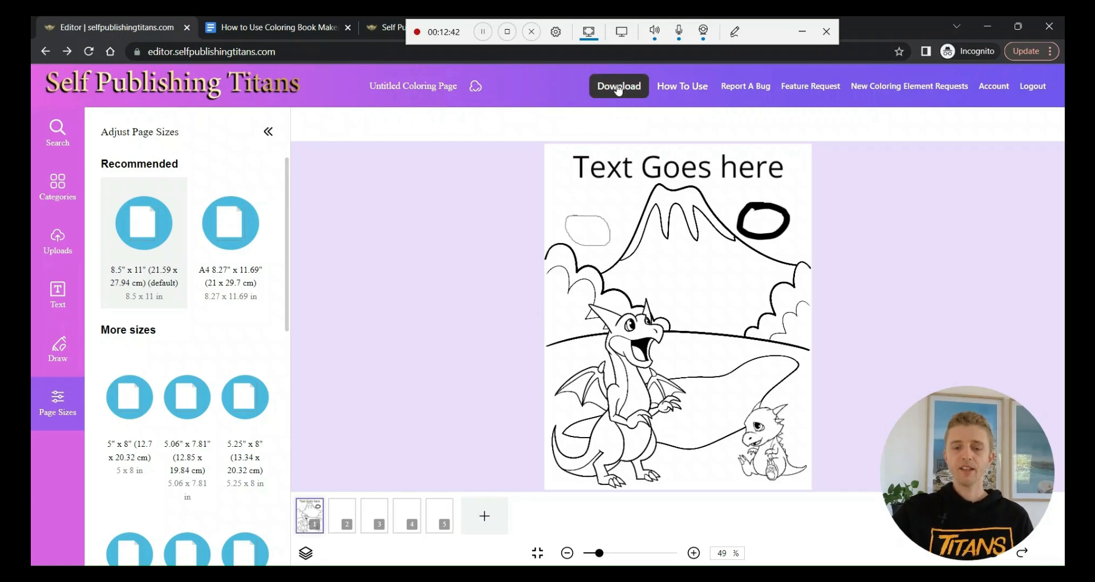
pyautogui.click(617, 87)
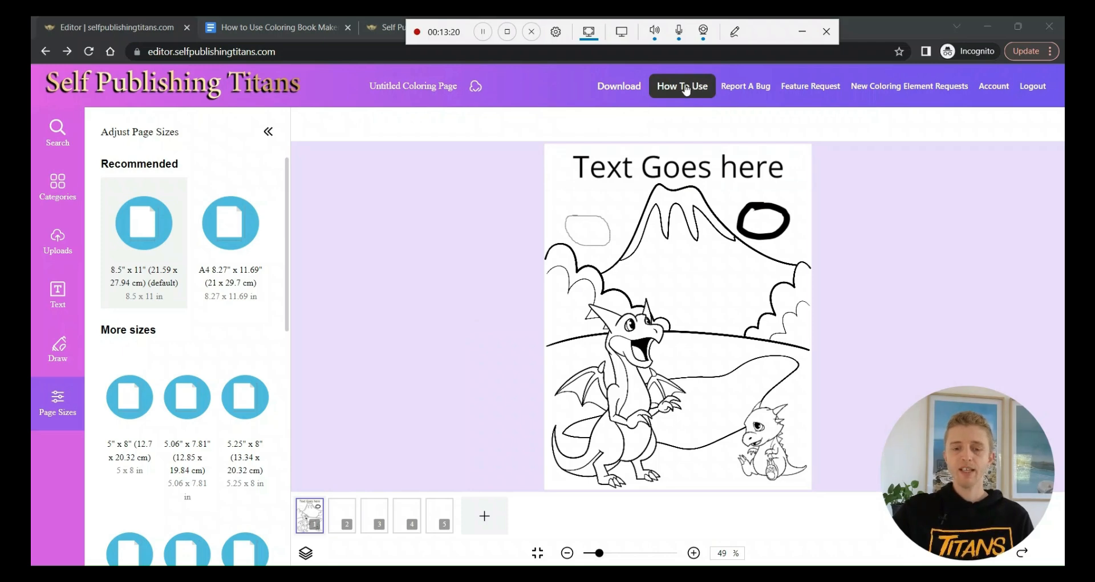
# Switch to the "How to Use Coloring Book Maker Tool" document and read through its step-by-step instructions
pyautogui.click(269, 22)
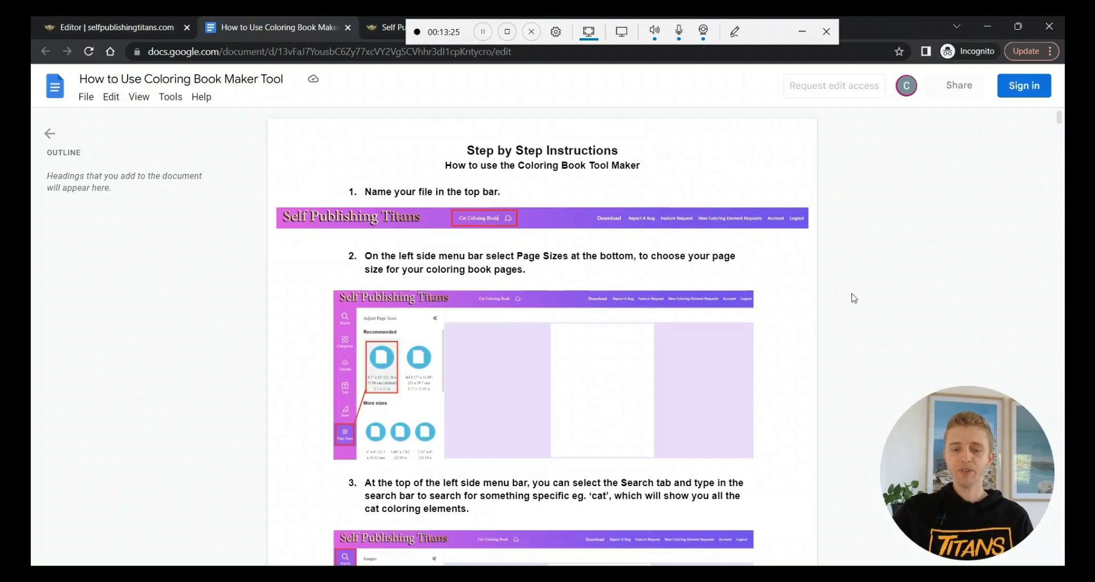
pyautogui.scroll(-10, 854, 297)
pyautogui.scroll(-6, 853, 298)
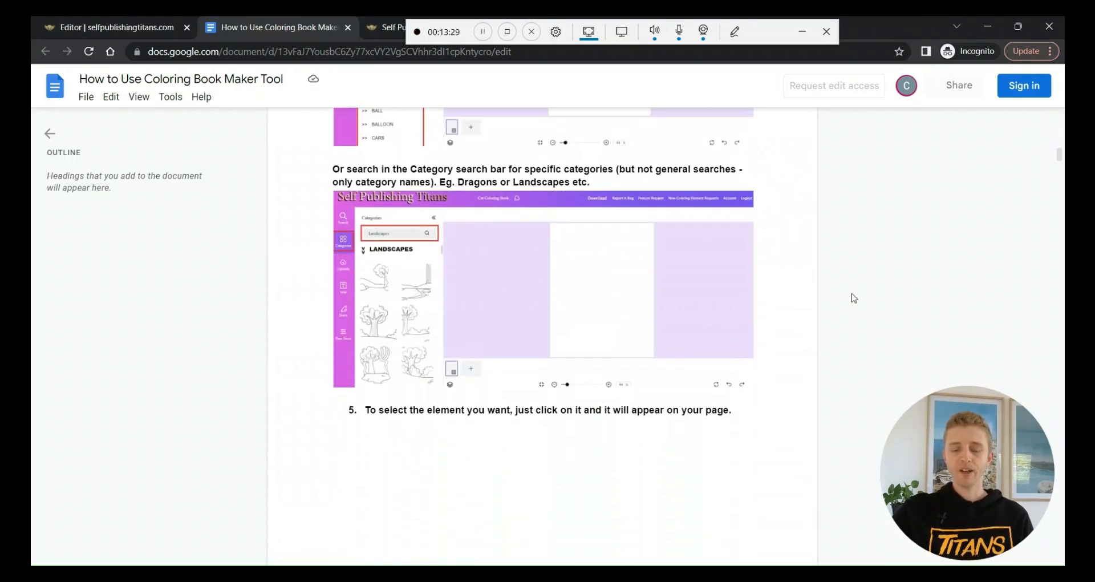
pyautogui.scroll(-7, 853, 297)
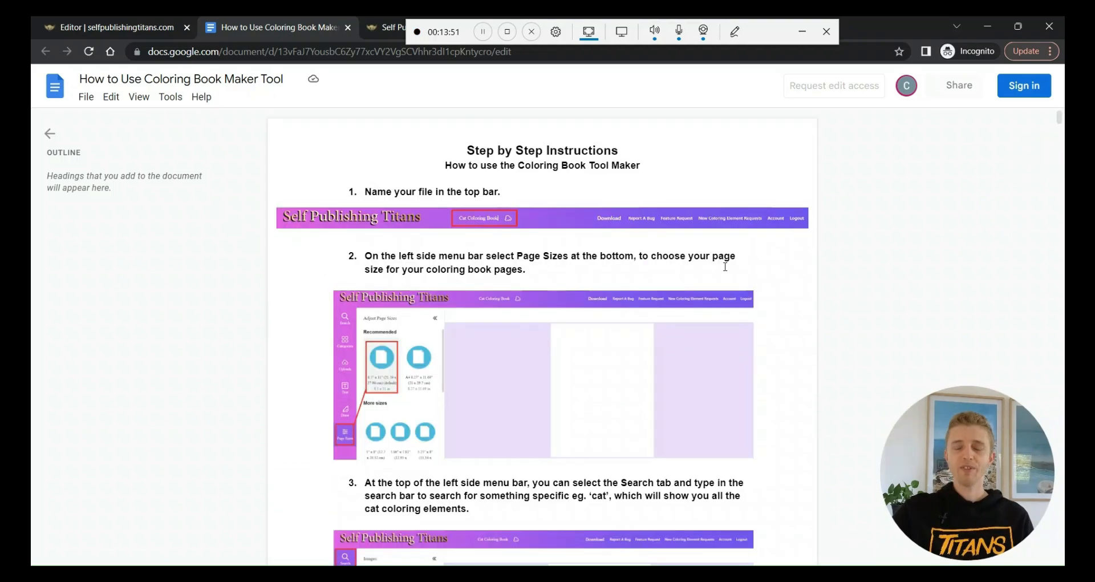
pyautogui.scroll(-15, 746, 261)
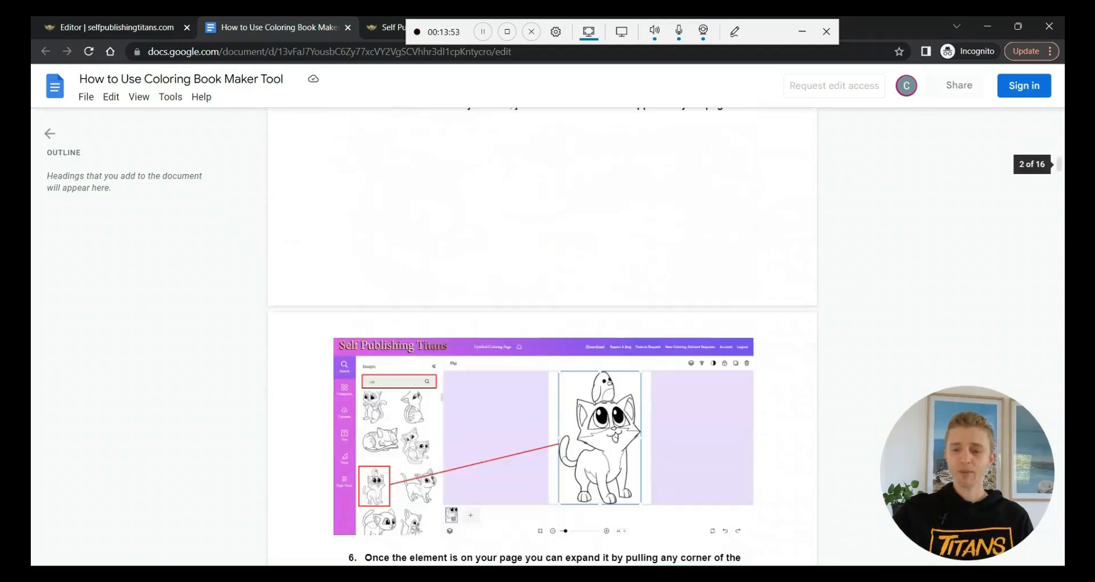
pyautogui.scroll(-20, 542, 336)
pyautogui.scroll(-14, 542, 336)
pyautogui.scroll(20, 542, 336)
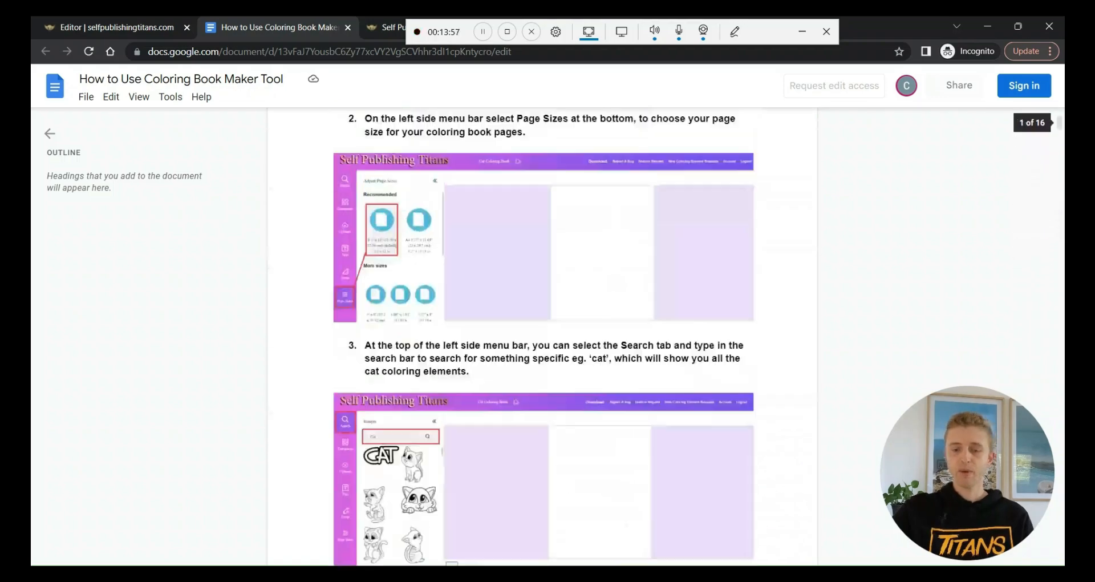
pyautogui.scroll(-6, 576, 369)
pyautogui.scroll(-1, 577, 369)
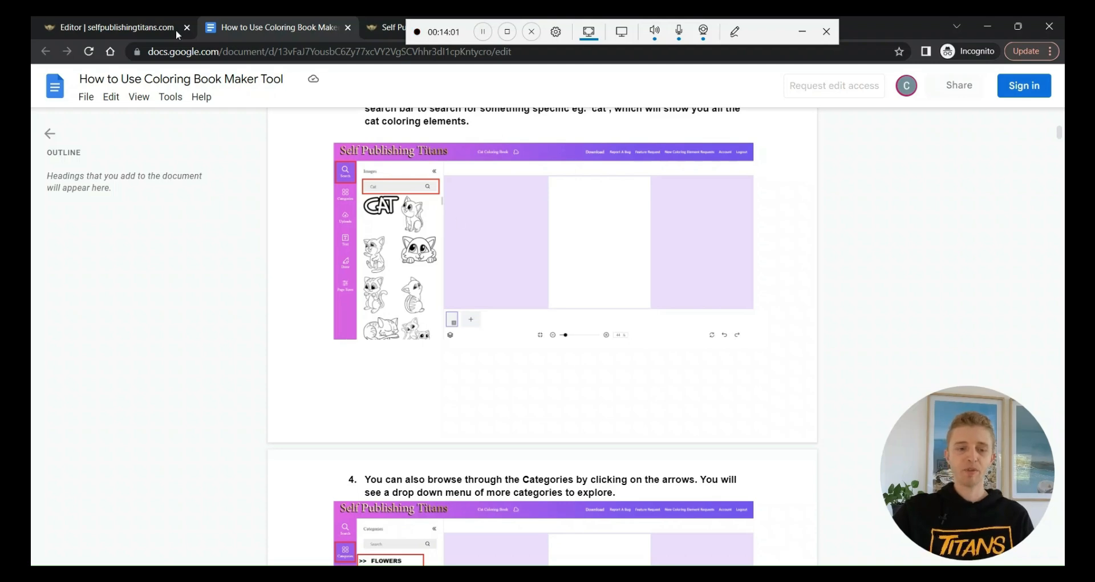
# Return to the coloring page editor and delete the two hand-drawn ovals and the "Text Goes here" title
pyautogui.click(122, 27)
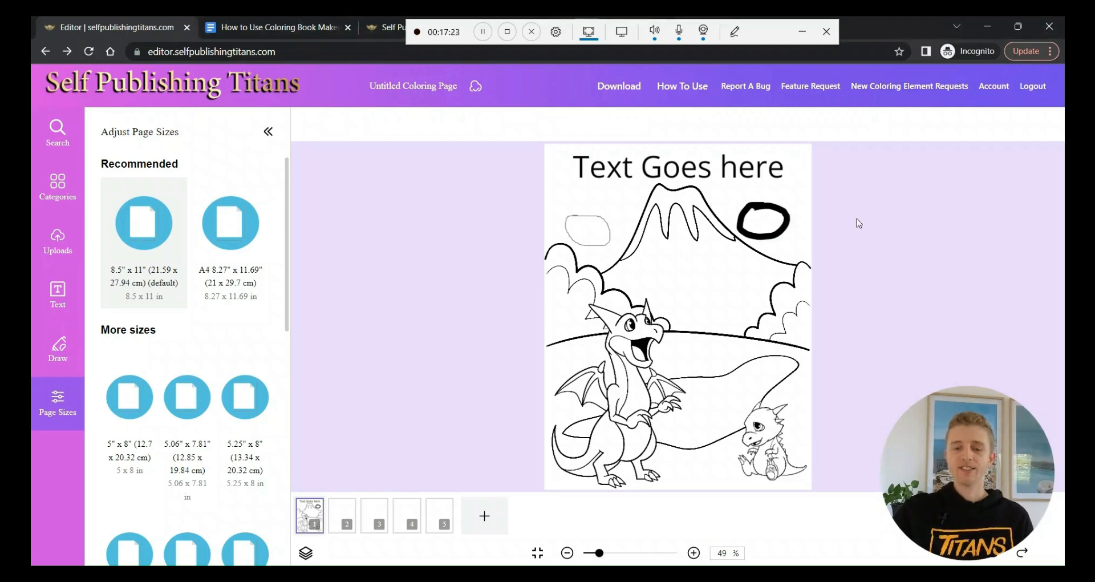
pyautogui.click(584, 230)
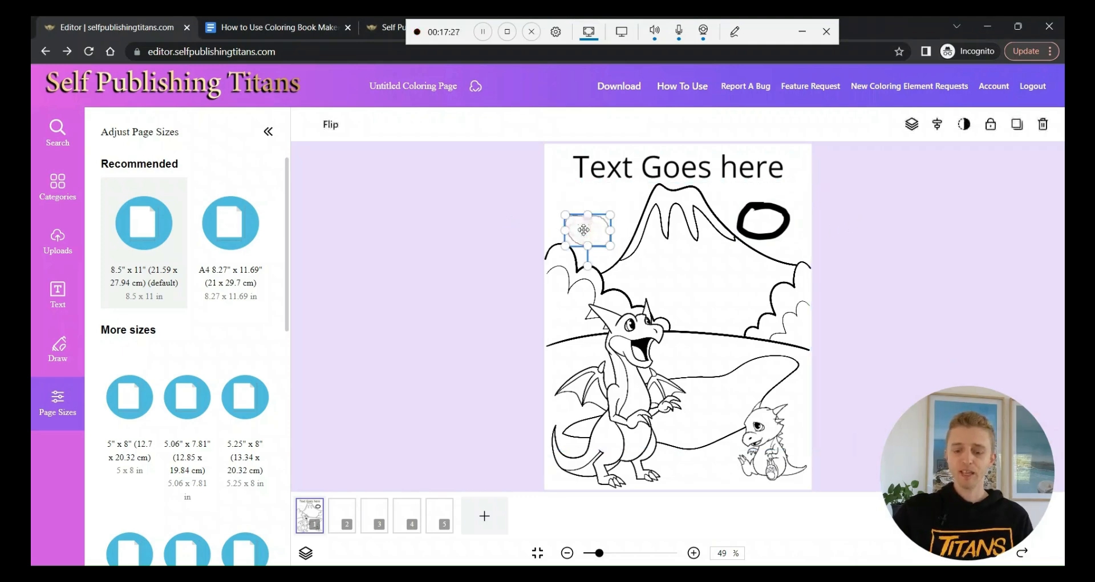
pyautogui.click(771, 220)
pyautogui.press('Delete')
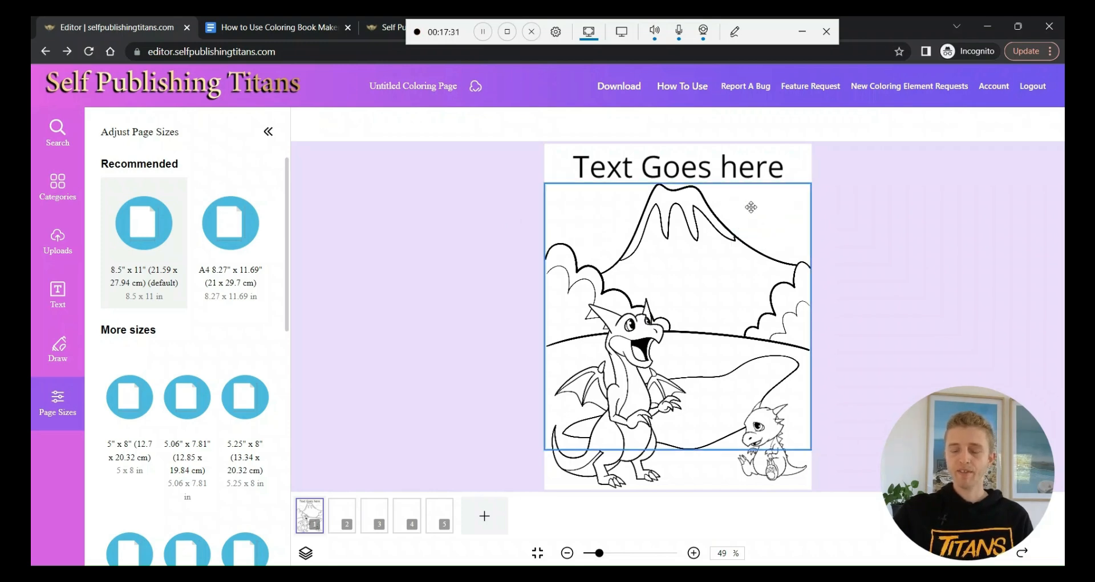
pyautogui.click(726, 171)
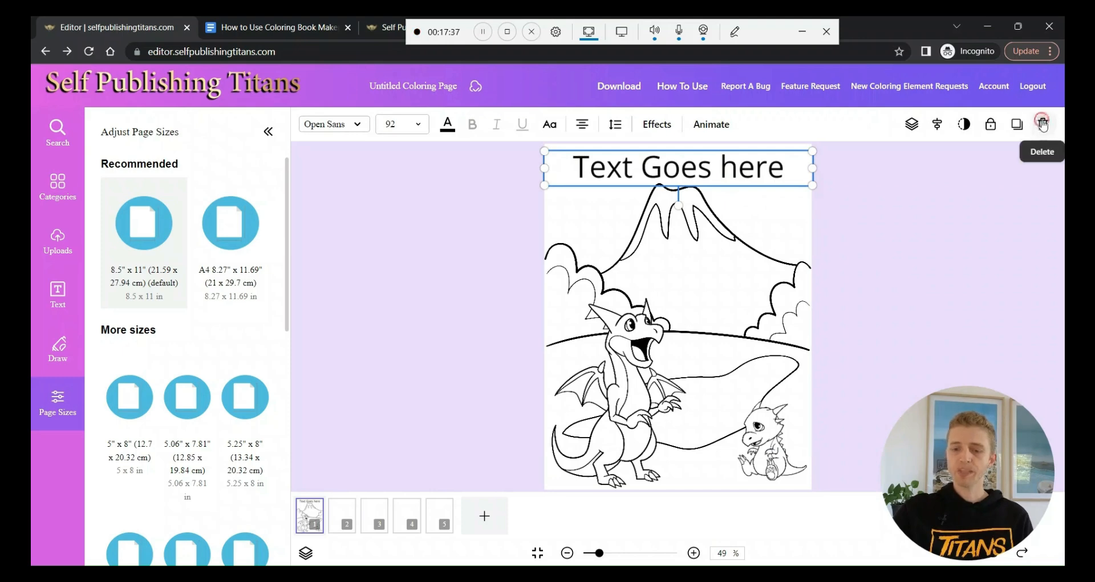
pyautogui.click(1042, 125)
# Flip the large dragon horizontally and reposition it slightly higher on the page
pyautogui.click(620, 346)
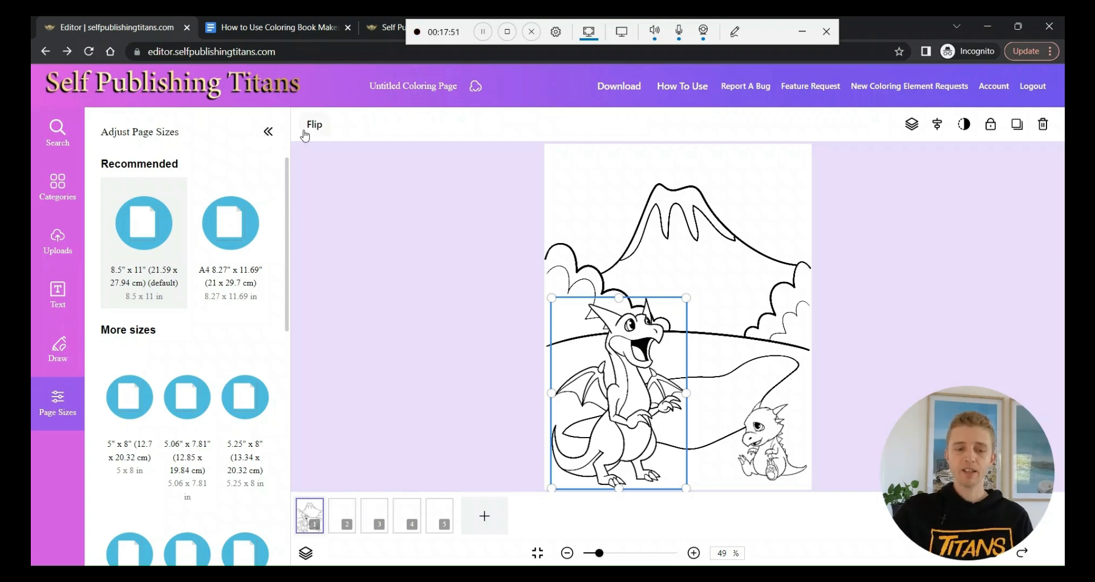
pyautogui.click(310, 130)
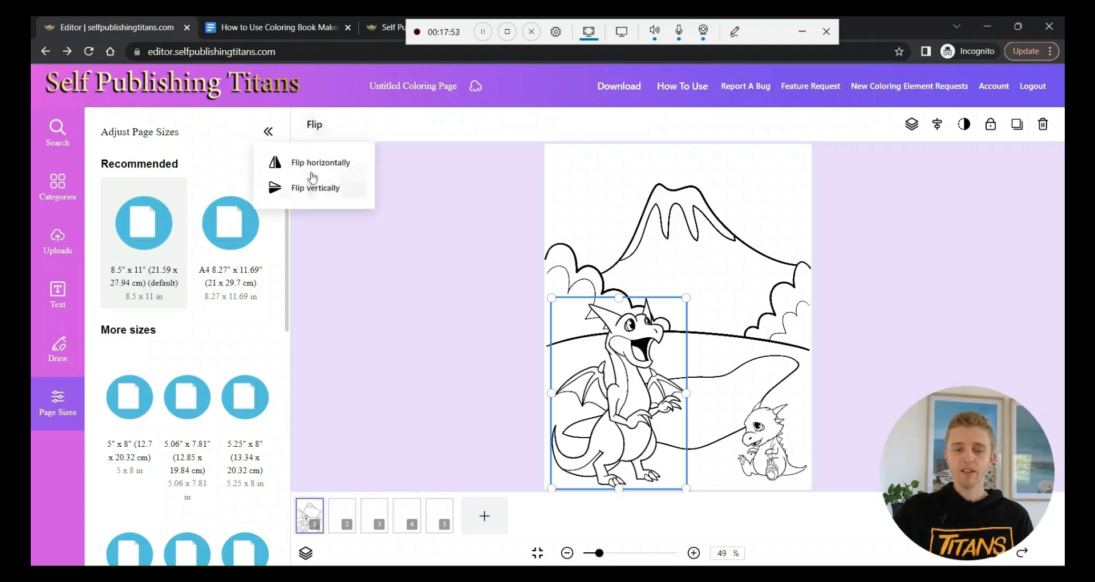
pyautogui.click(308, 164)
pyautogui.moveTo(645, 401); pyautogui.dragTo(605, 386)
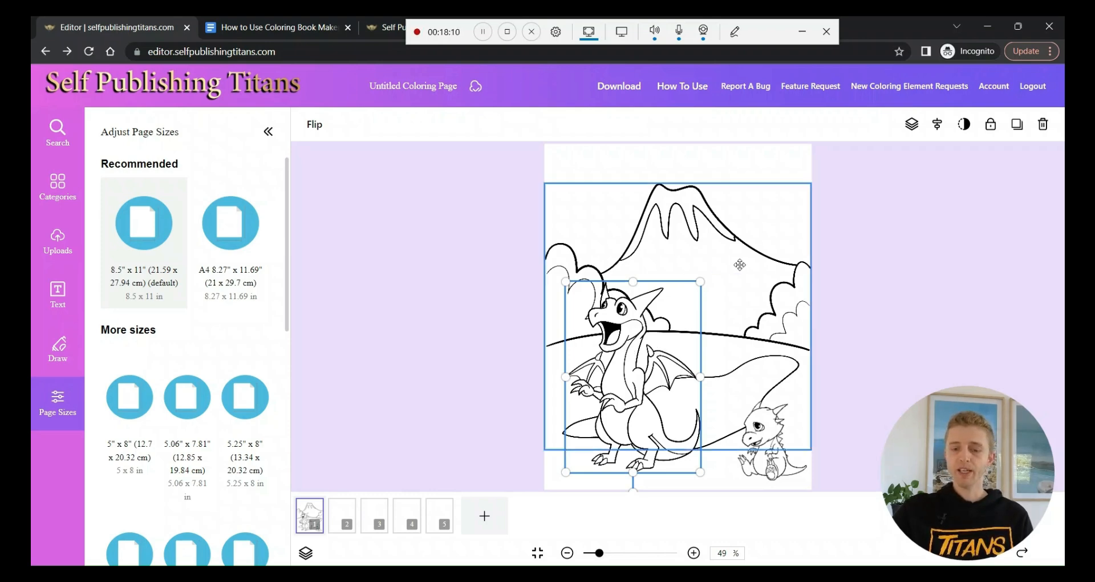
# Bring the volcano landscape to the front of the page and send it to the back again
pyautogui.click(736, 280)
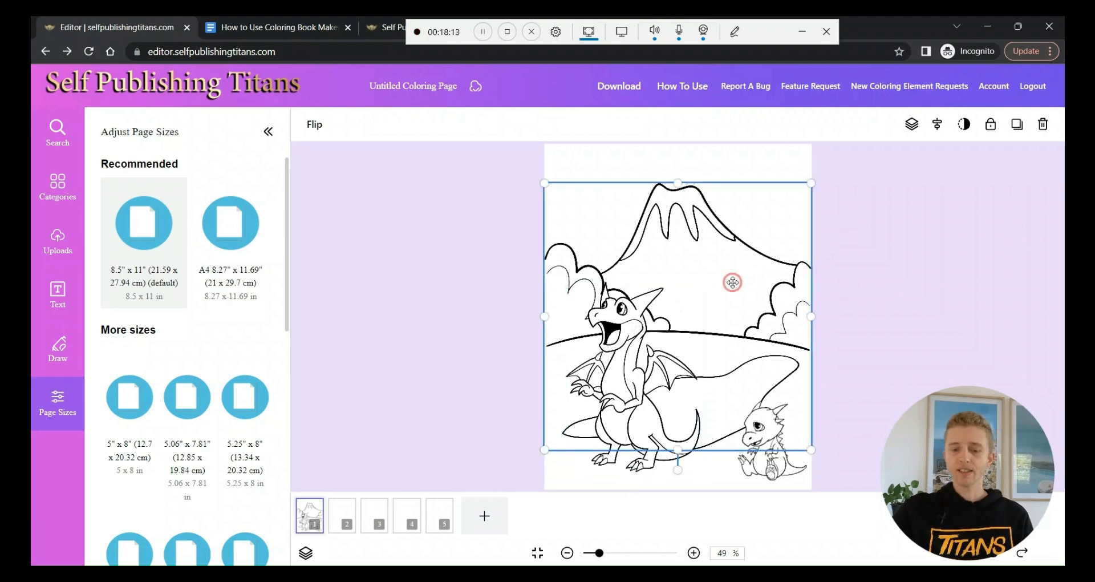
pyautogui.click(912, 127)
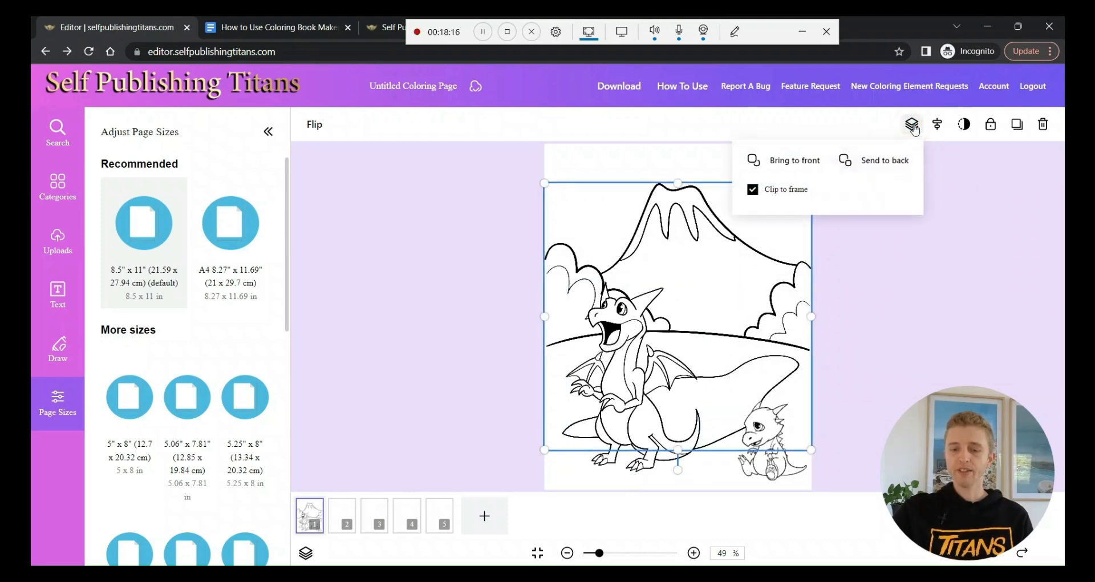
pyautogui.click(798, 160)
pyautogui.moveTo(676, 266)
pyautogui.mouseDown()
pyautogui.moveTo(677, 317)
pyautogui.moveTo(674, 251)
pyautogui.moveTo(598, 291)
pyautogui.moveTo(761, 330)
pyautogui.moveTo(677, 264)
pyautogui.mouseUp()
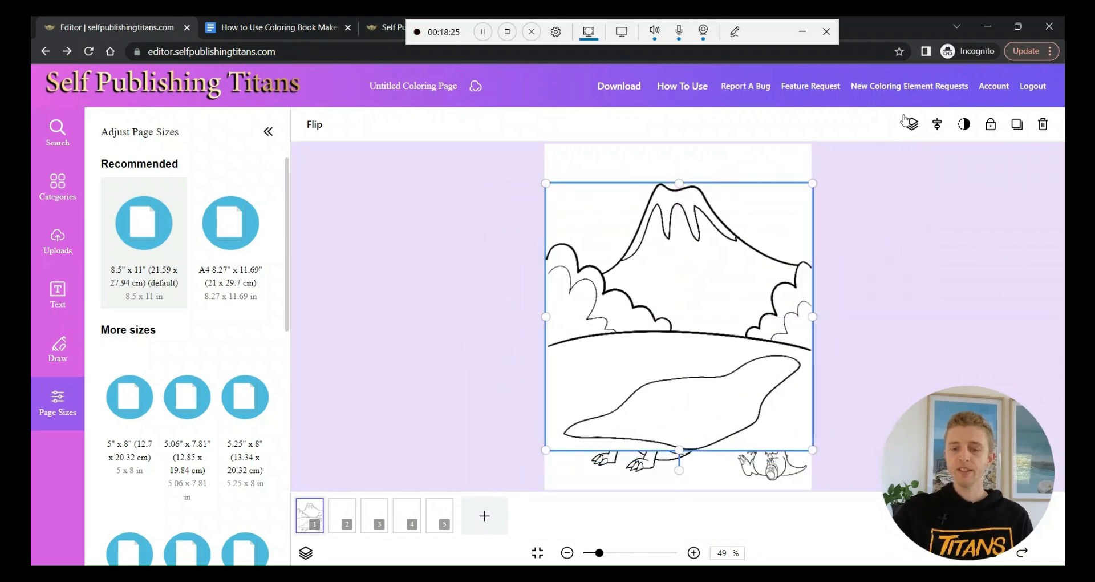
pyautogui.click(911, 122)
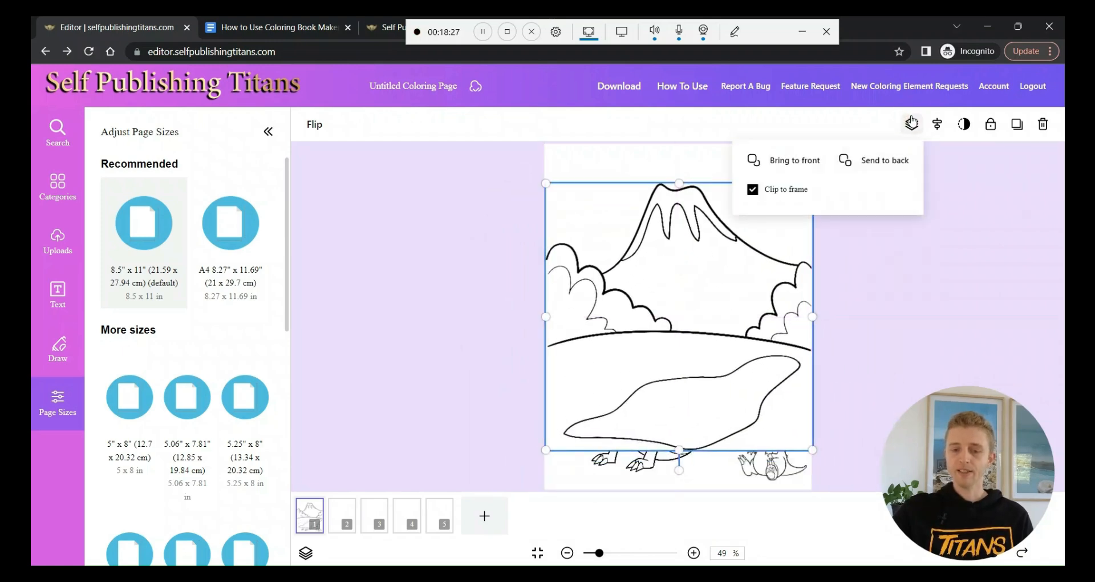
pyautogui.click(871, 165)
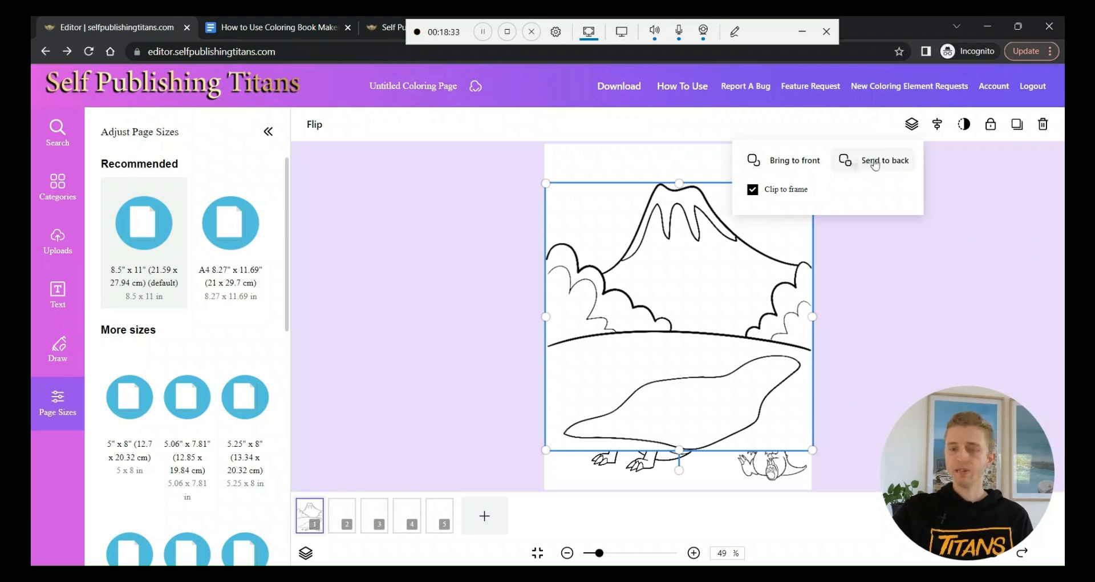
pyautogui.click(650, 333)
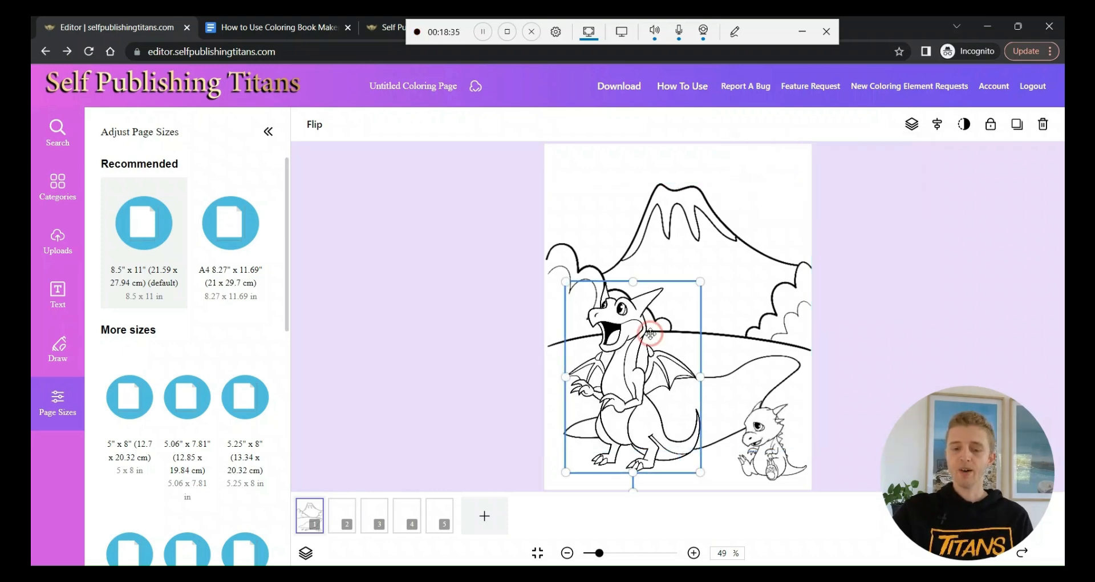
pyautogui.click(761, 419)
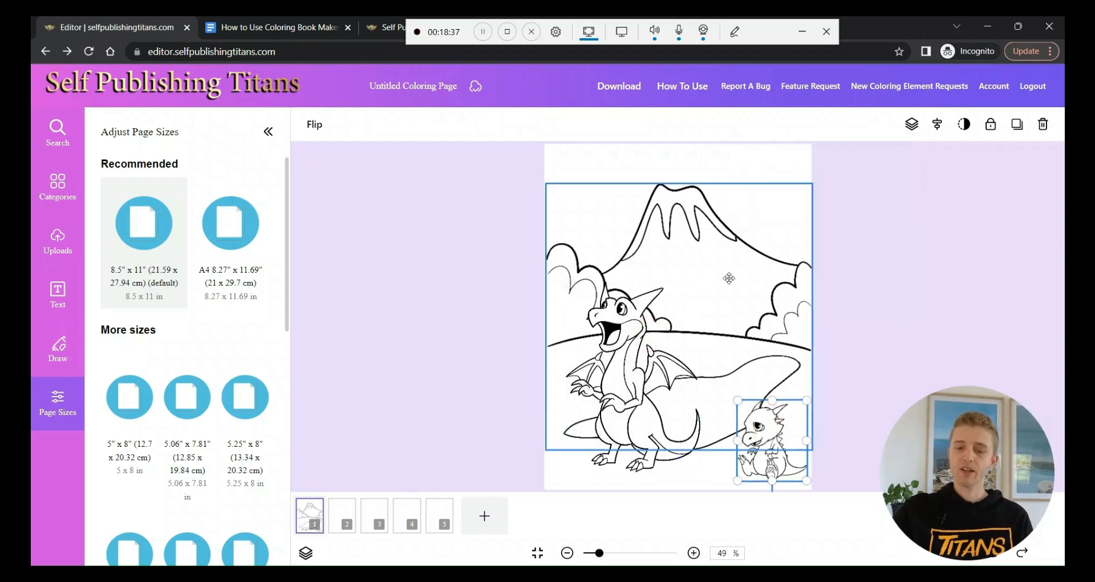
pyautogui.click(726, 274)
# Try the left and right alignments on the large dragon, center it on the page, and keep its opacity at 100
pyautogui.click(635, 346)
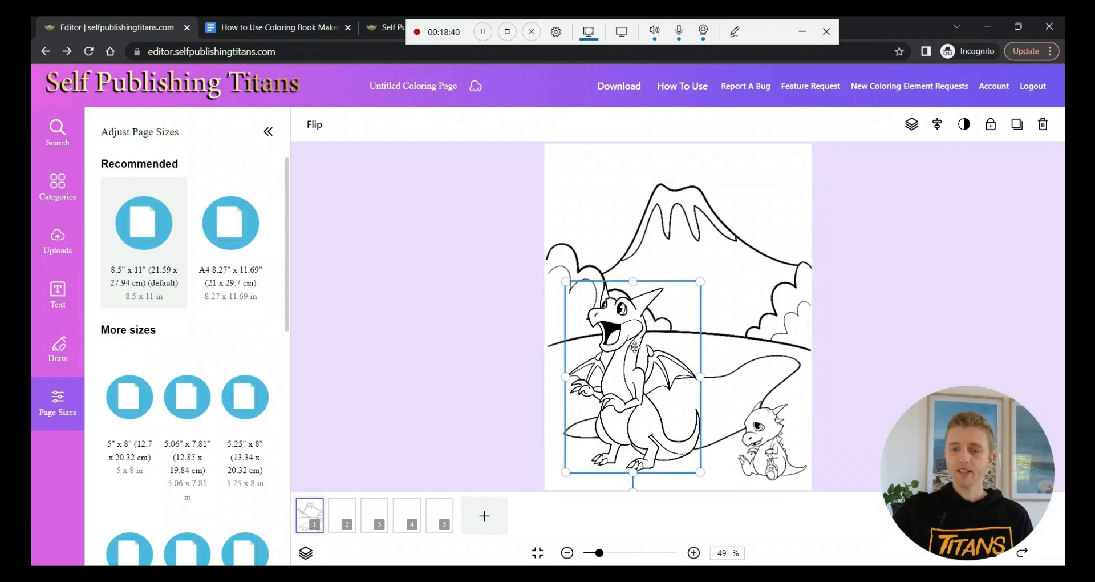
pyautogui.click(938, 127)
pyautogui.click(898, 194)
pyautogui.click(896, 162)
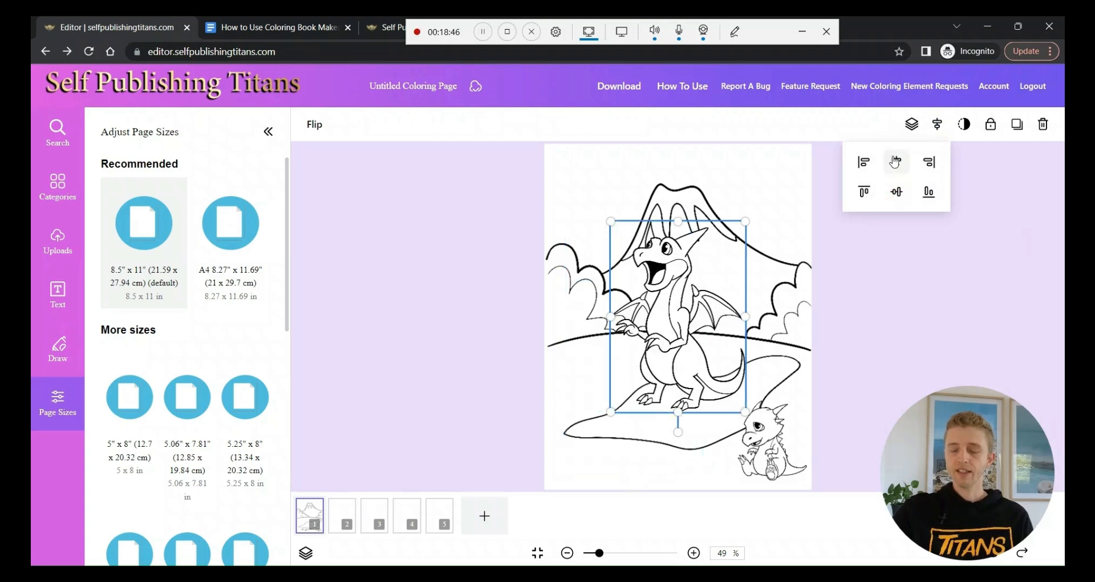
pyautogui.click(864, 164)
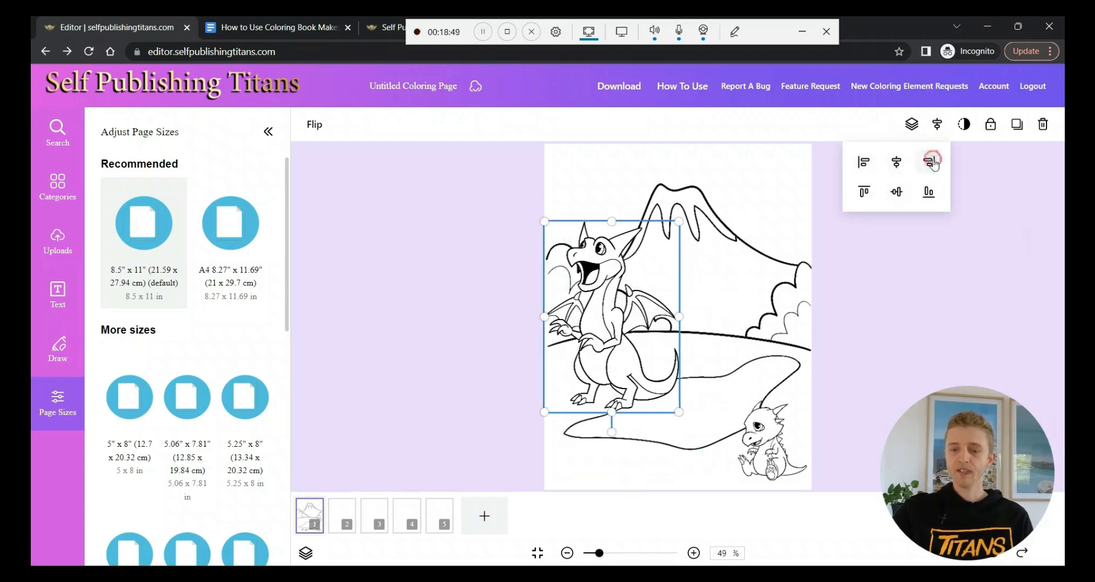
pyautogui.click(932, 162)
pyautogui.click(898, 167)
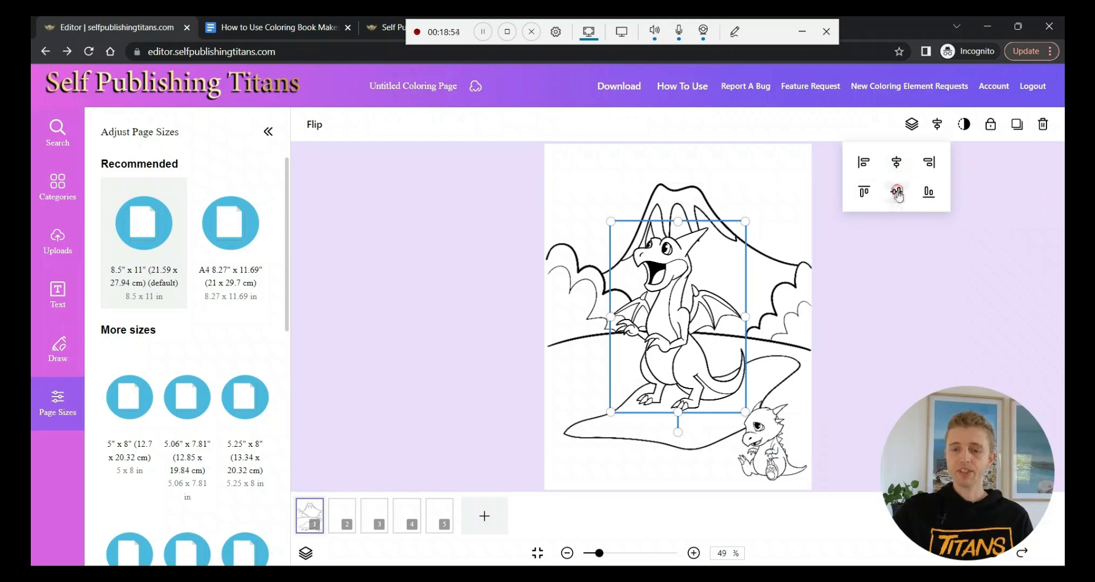
pyautogui.click(963, 124)
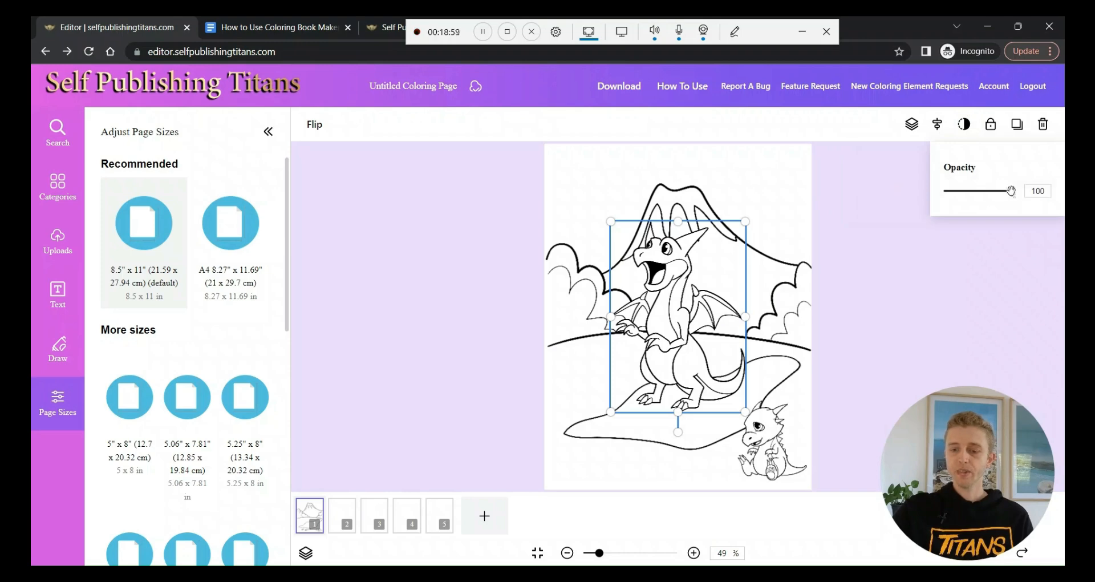
pyautogui.moveTo(1011, 191)
pyautogui.mouseDown()
pyautogui.moveTo(948, 200)
pyautogui.moveTo(1038, 190)
pyautogui.moveTo(931, 191)
pyautogui.moveTo(1019, 191)
pyautogui.mouseUp()
# Nudge the large dragon slightly to the left and lock it in place
pyautogui.rightClick(656, 299)
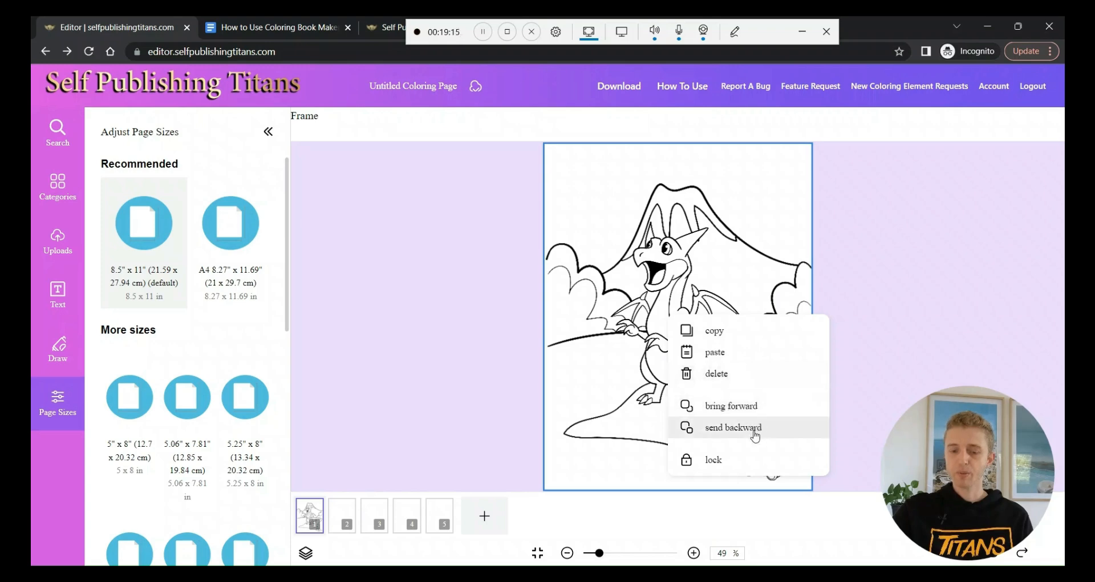
pyautogui.click(713, 459)
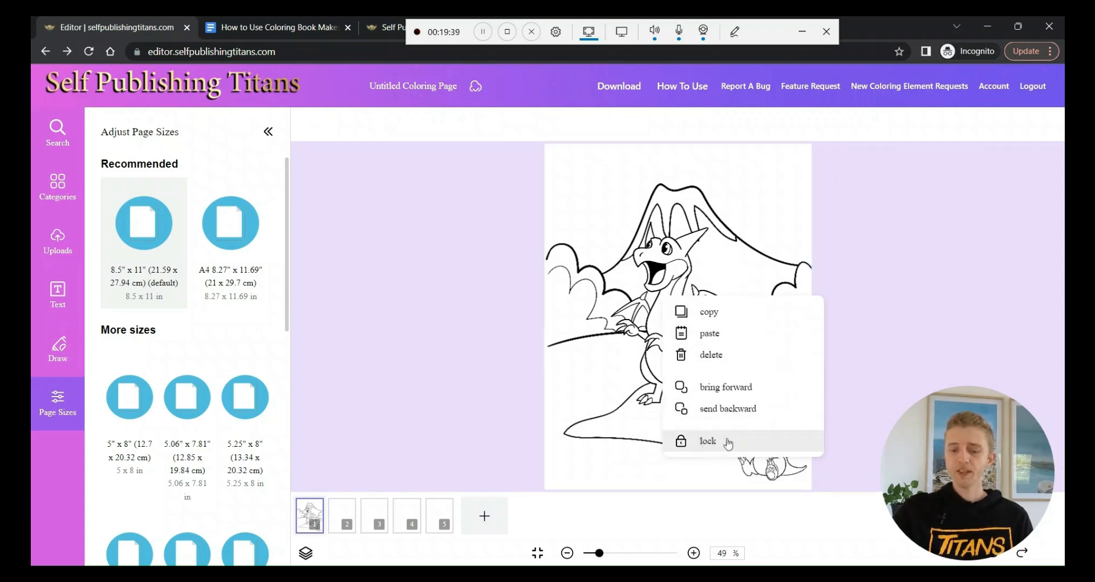
pyautogui.click(727, 441)
pyautogui.moveTo(689, 322)
pyautogui.mouseDown()
pyautogui.moveTo(763, 312)
pyautogui.moveTo(682, 322)
pyautogui.mouseUp()
pyautogui.rightClick(683, 322)
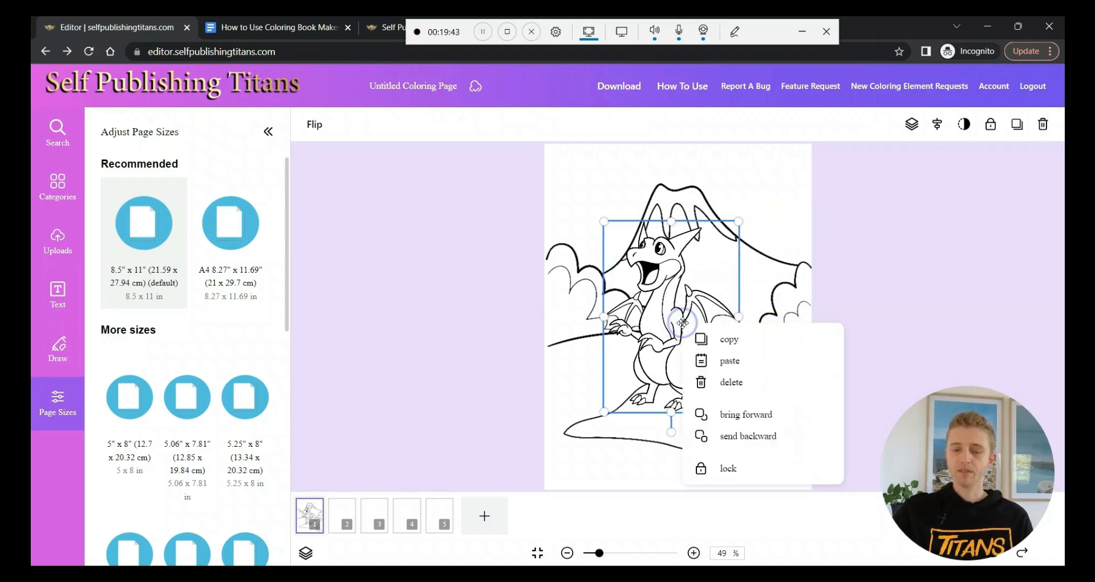
pyautogui.click(731, 465)
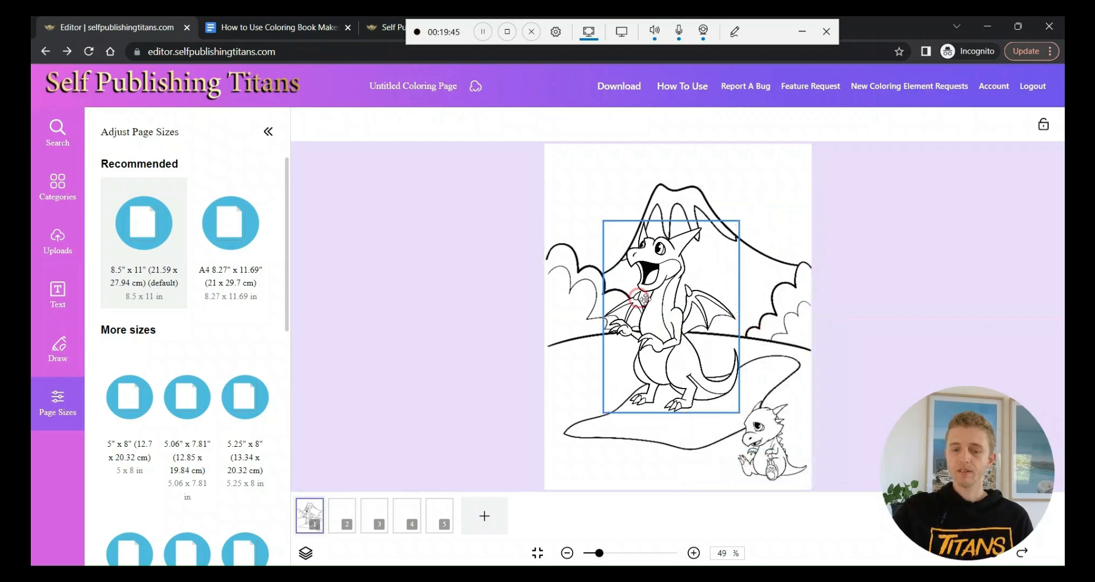
# Move the volcano landscape up and to the left behind the locked dragon, and unlock the dragon
pyautogui.moveTo(777, 330); pyautogui.dragTo(713, 307)
pyautogui.click(675, 326)
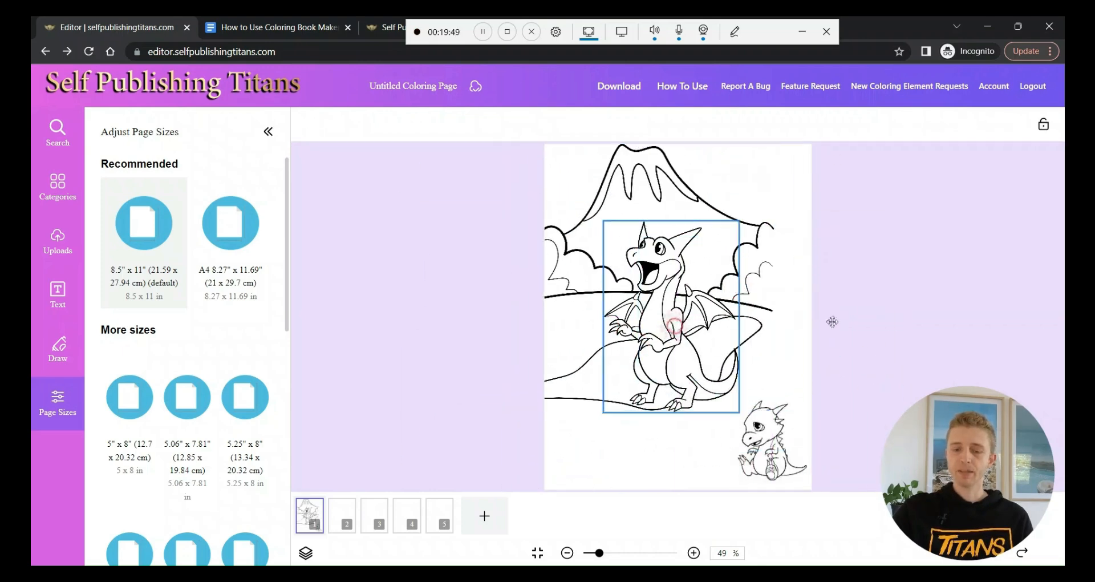
pyautogui.rightClick(664, 294)
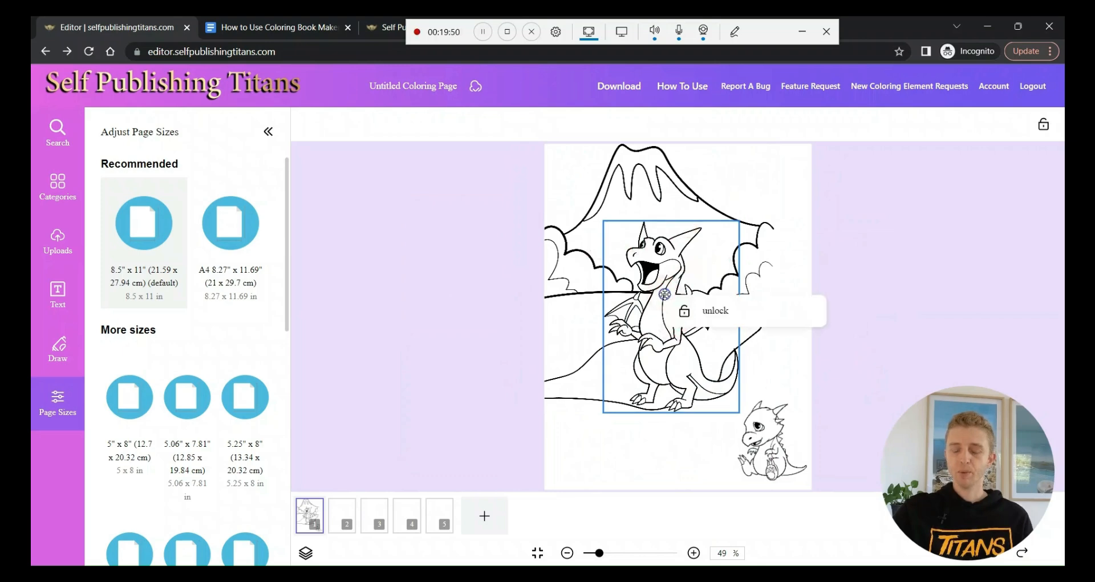
pyautogui.click(713, 313)
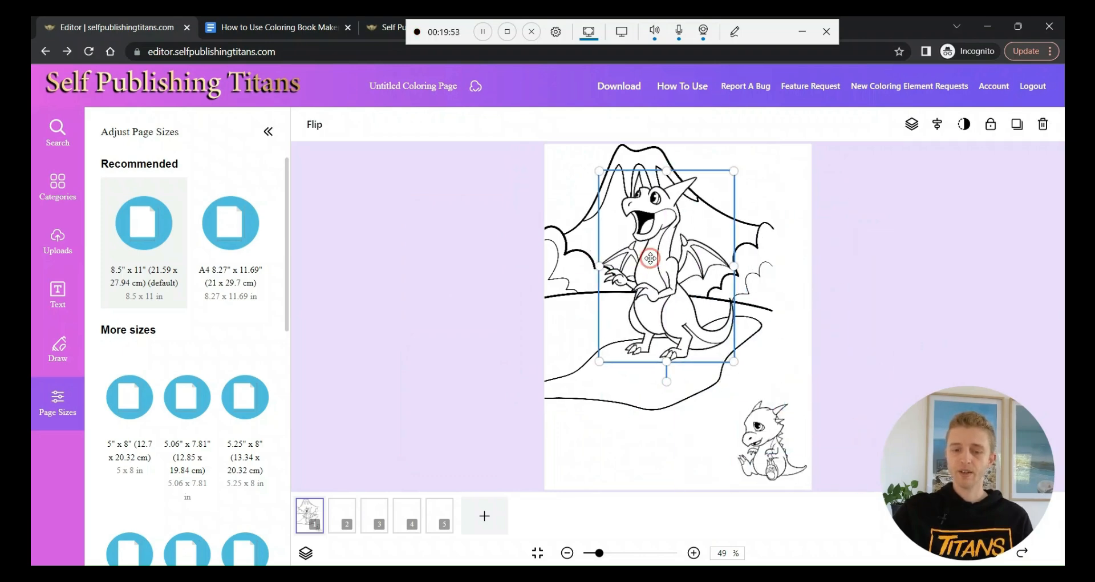
# Move the large dragon up the page, shrink it a little, and rotate it slightly counterclockwise
pyautogui.click(652, 297)
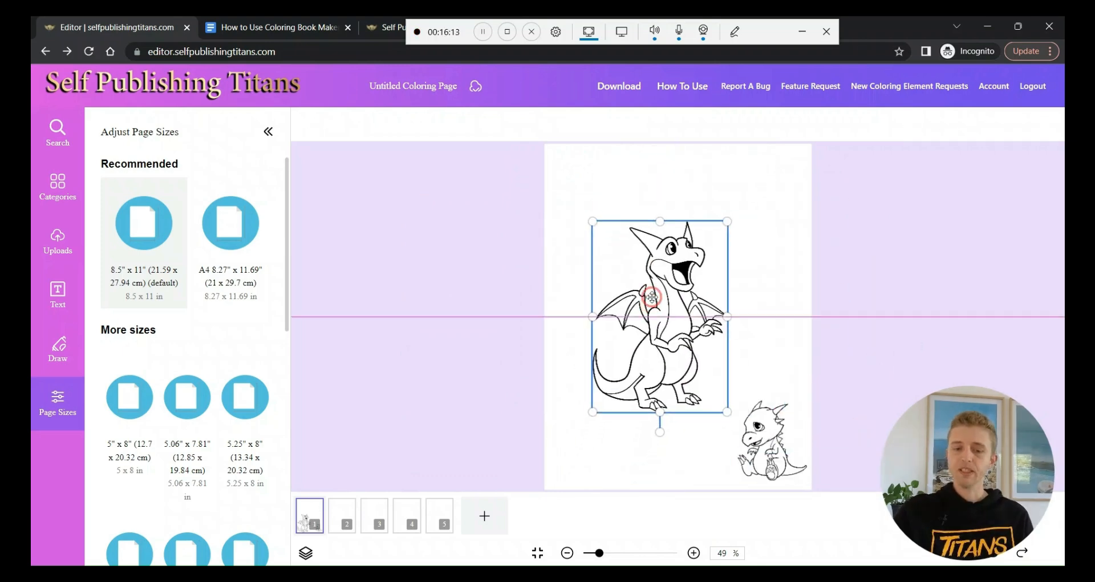
pyautogui.moveTo(652, 298); pyautogui.dragTo(684, 288)
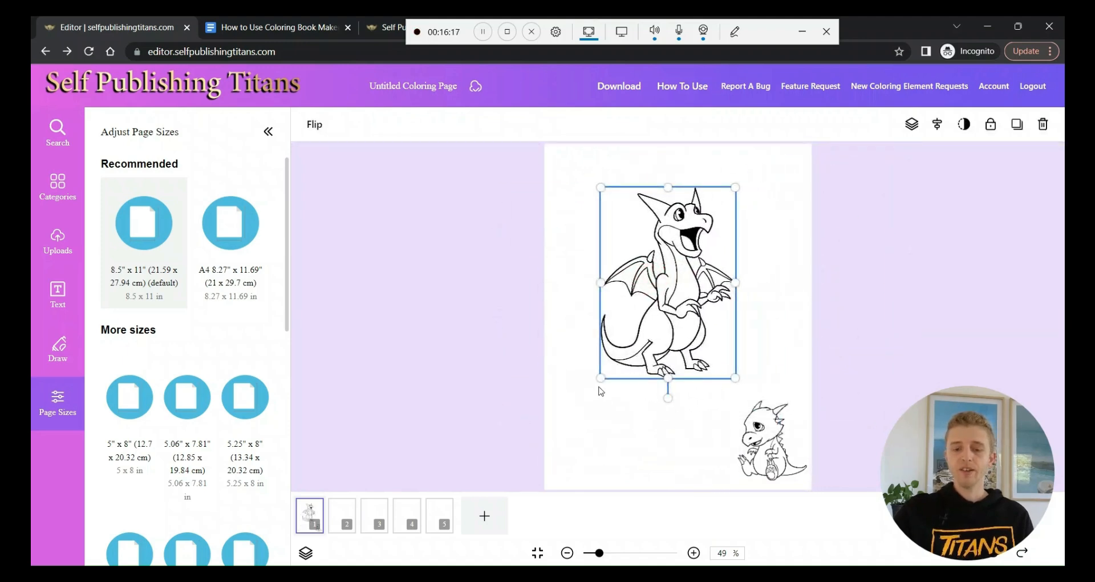
pyautogui.moveTo(600, 378); pyautogui.dragTo(685, 386)
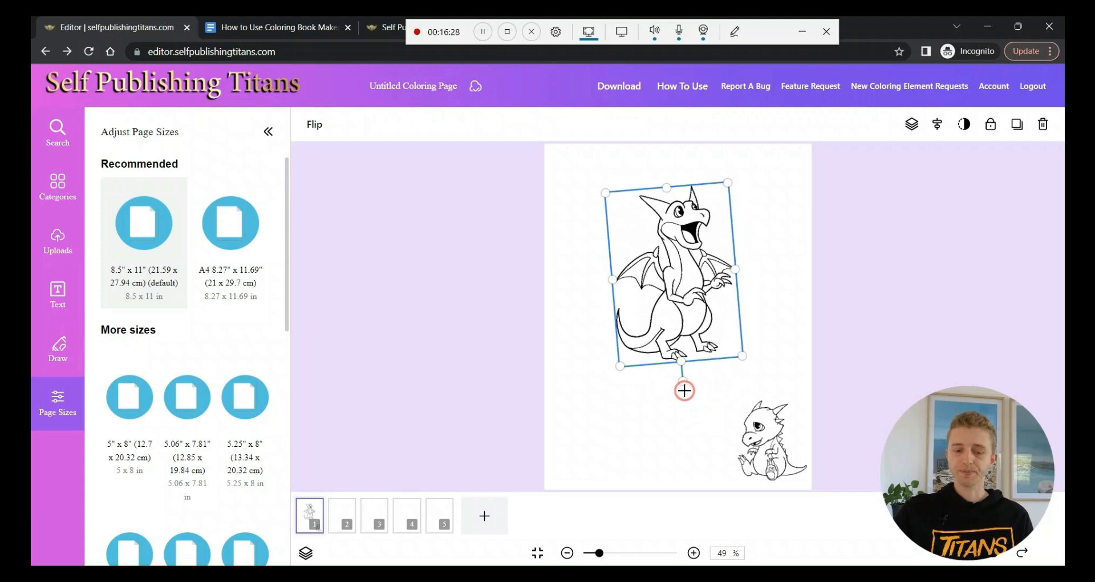
# Copy and paste the tilted large dragon and reposition the duplicate on the page
pyautogui.rightClick(676, 274)
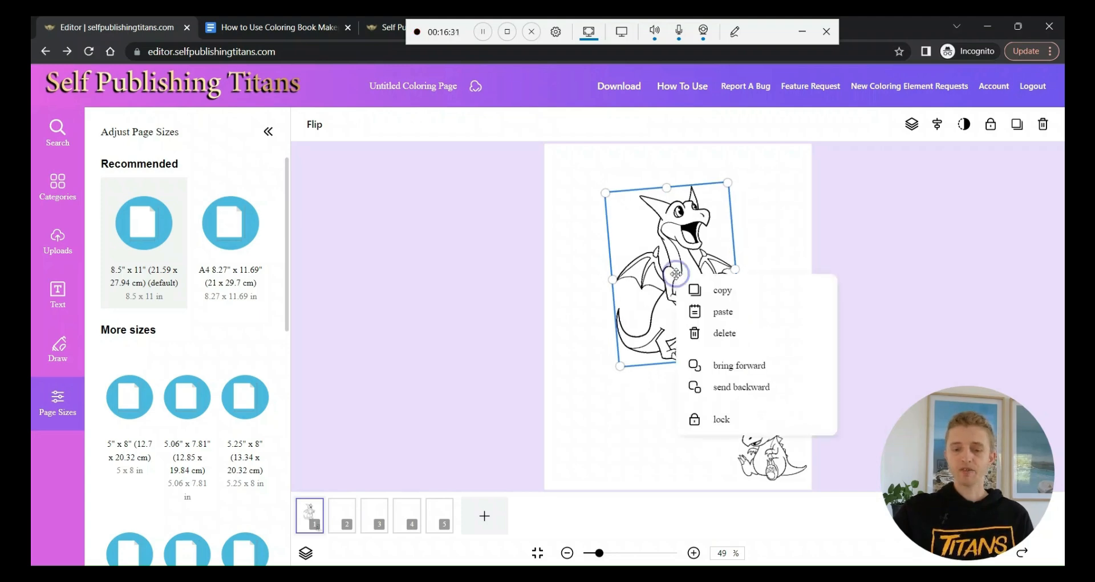
pyautogui.click(738, 300)
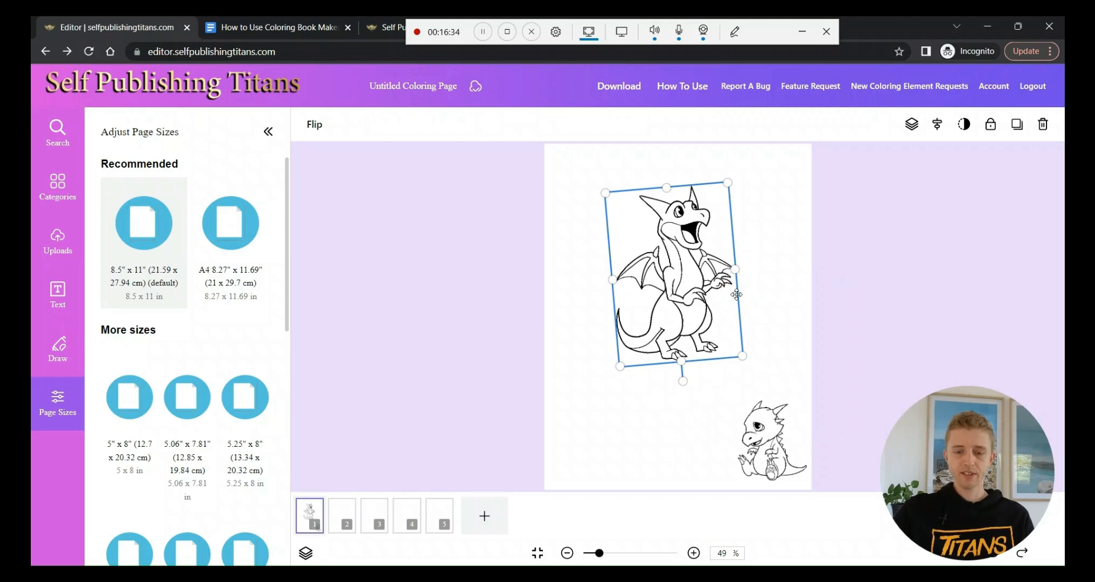
pyautogui.rightClick(682, 252)
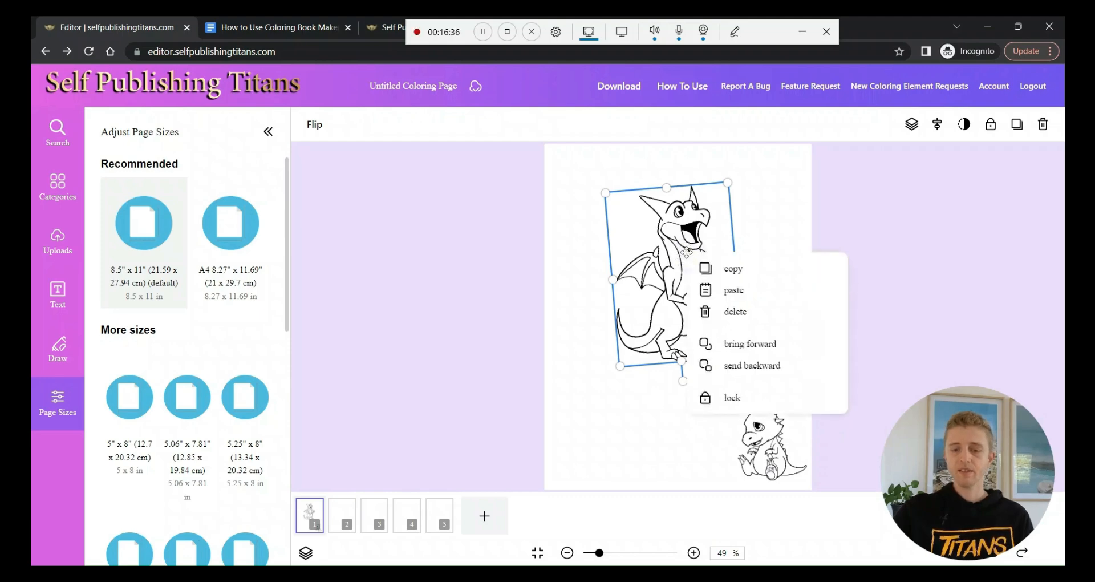
pyautogui.click(724, 291)
pyautogui.moveTo(652, 257); pyautogui.dragTo(636, 290)
pyautogui.click(732, 342)
pyautogui.moveTo(731, 342); pyautogui.dragTo(719, 258)
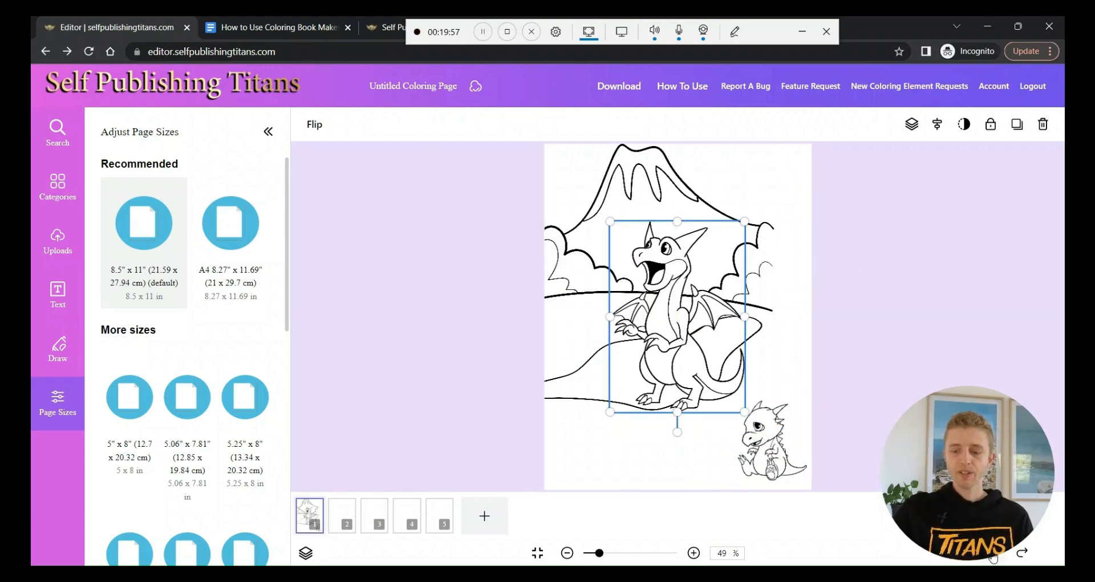
# Undo the most recent changes made to the coloring page
pyautogui.click(993, 557)
pyautogui.click(994, 558)
pyautogui.click(993, 558)
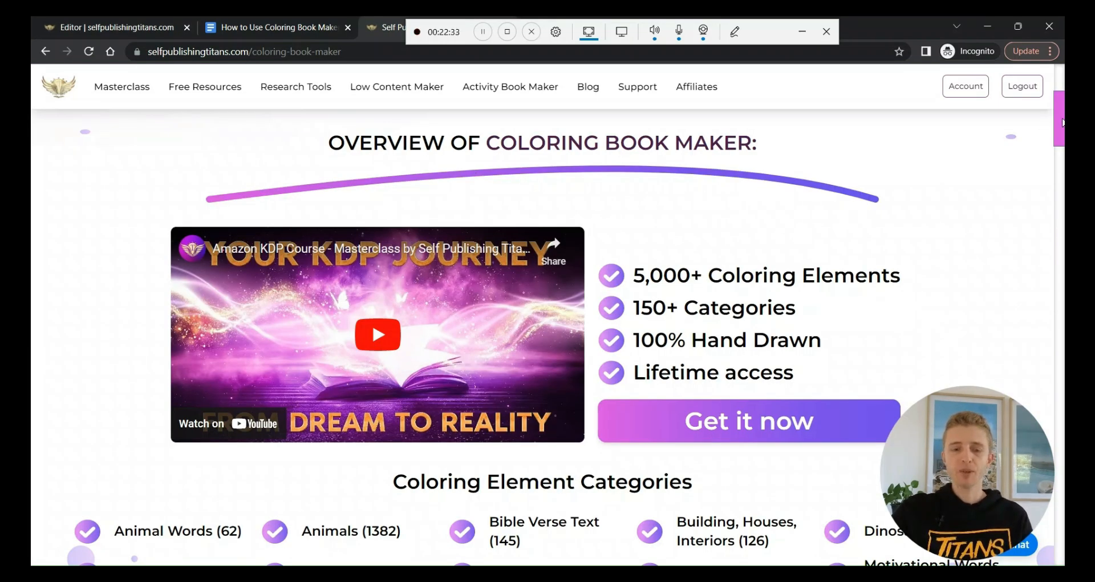
# Read through the Coloring Element Categories and their element counts on the Coloring Book Maker overview page
pyautogui.scroll(-6, 1063, 123)
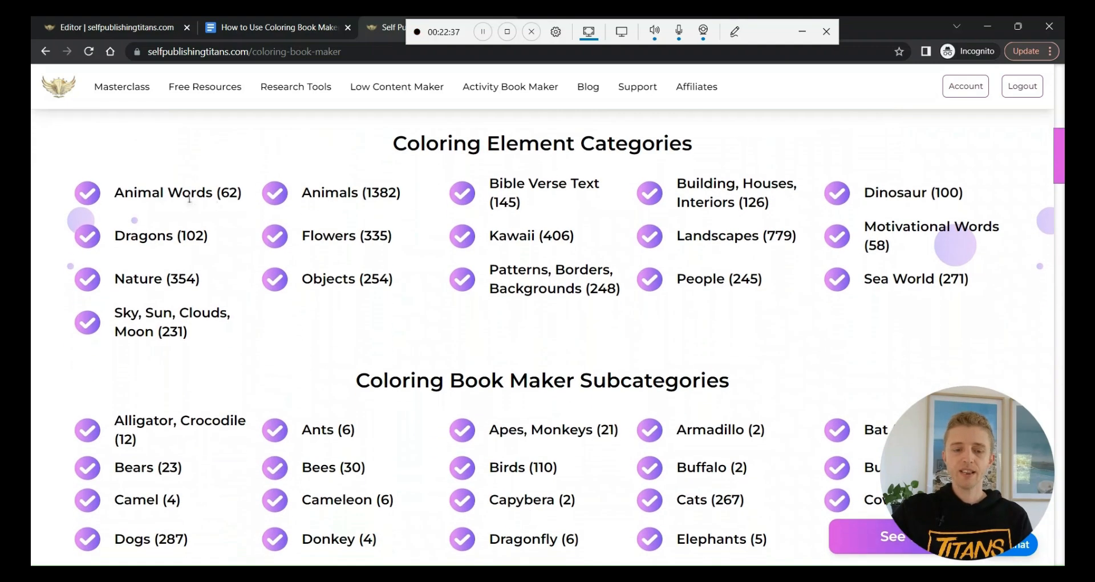
pyautogui.moveTo(241, 193); pyautogui.dragTo(212, 192)
pyautogui.moveTo(406, 194); pyautogui.dragTo(351, 192)
pyautogui.scroll(-3, 604, 329)
pyautogui.scroll(-2, 604, 329)
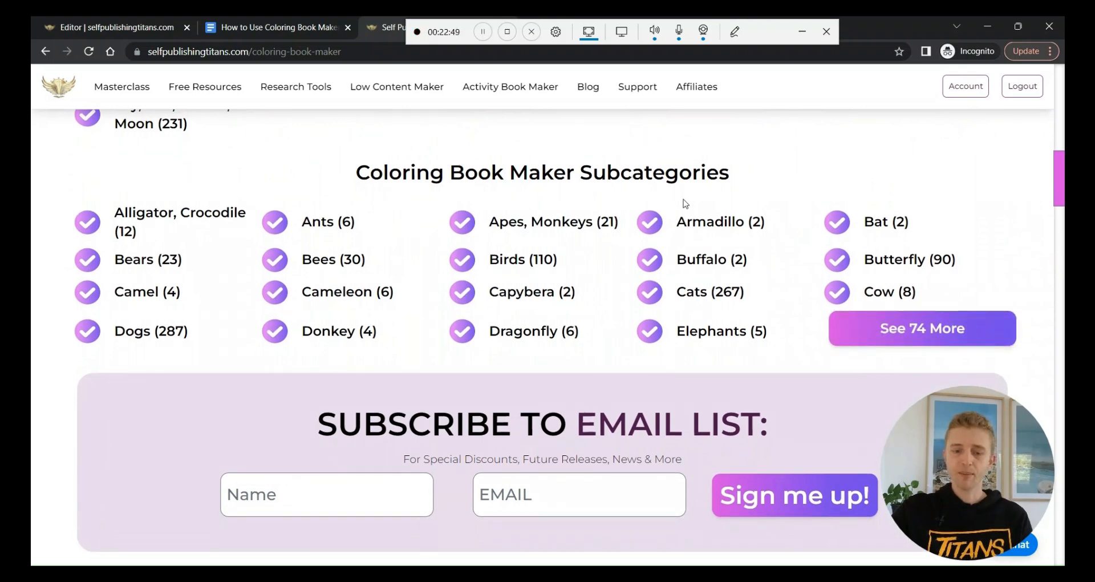
# Expand the full list of Coloring Book Maker subcategories, read through it, and return to the overview section
pyautogui.click(918, 336)
pyautogui.scroll(-2, 760, 427)
pyautogui.scroll(-3, 760, 425)
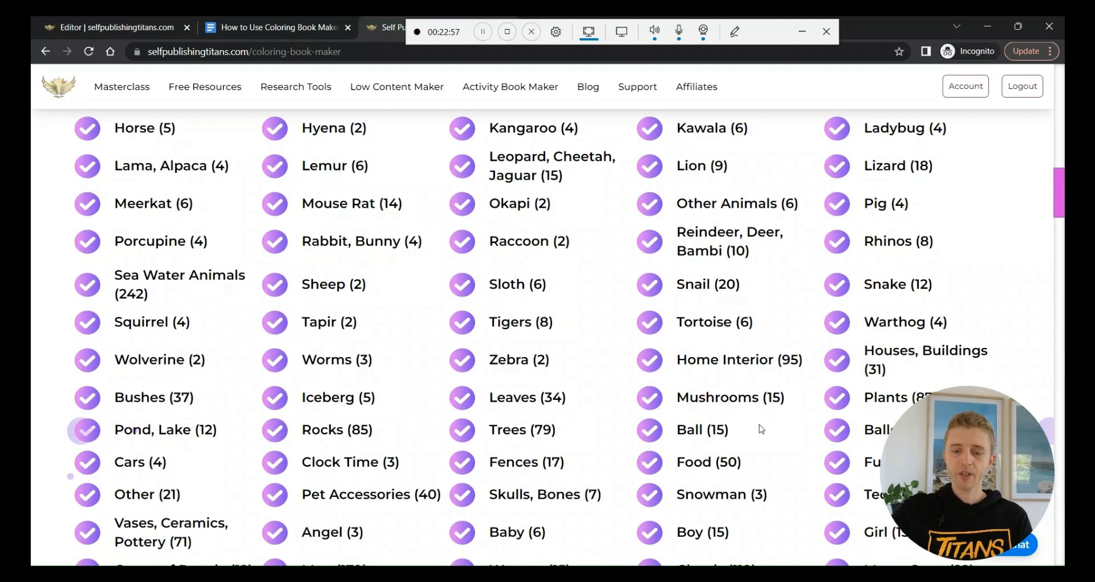
pyautogui.scroll(-2, 761, 429)
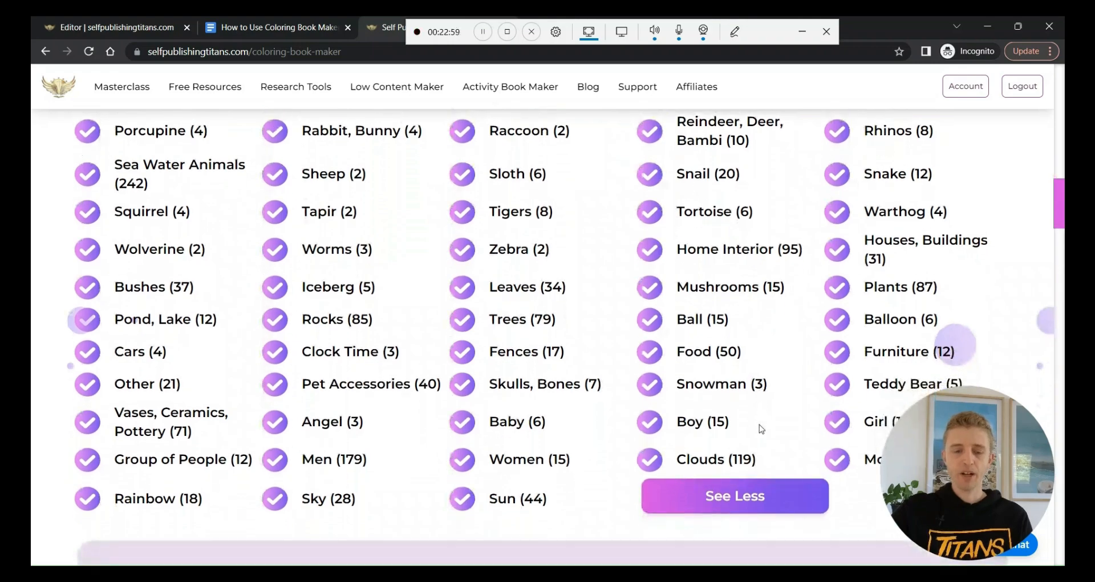
pyautogui.scroll(2, 760, 428)
pyautogui.scroll(6, 760, 427)
pyautogui.scroll(2, 760, 428)
pyautogui.click(754, 340)
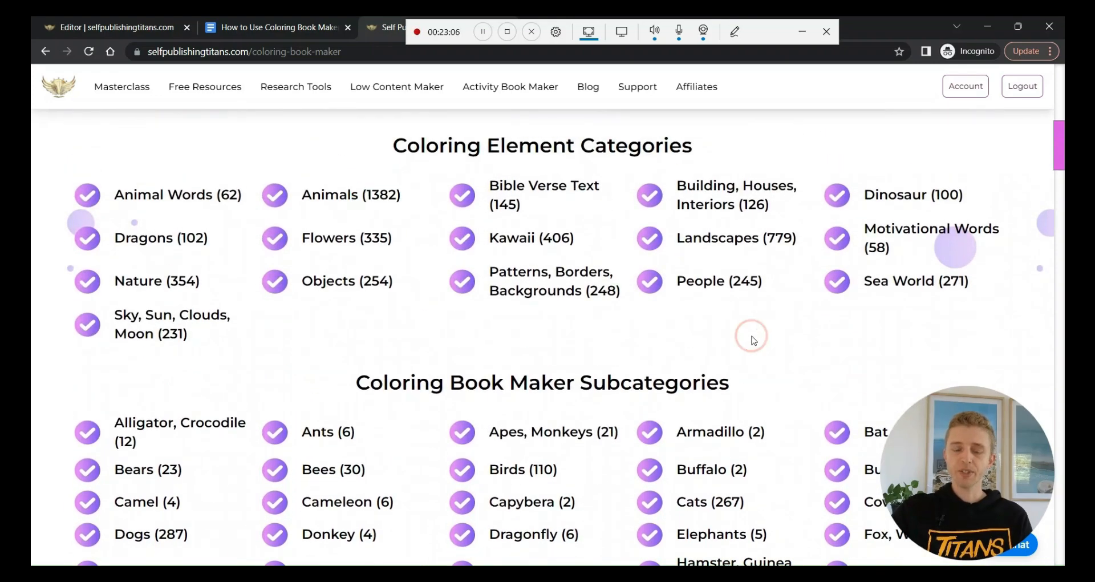
pyautogui.scroll(3, 754, 341)
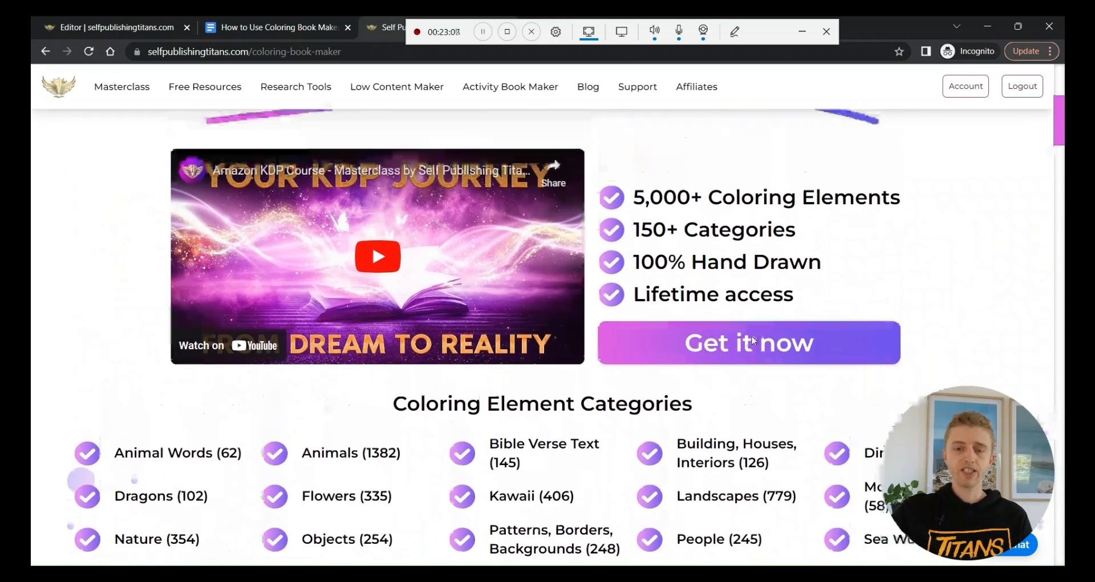